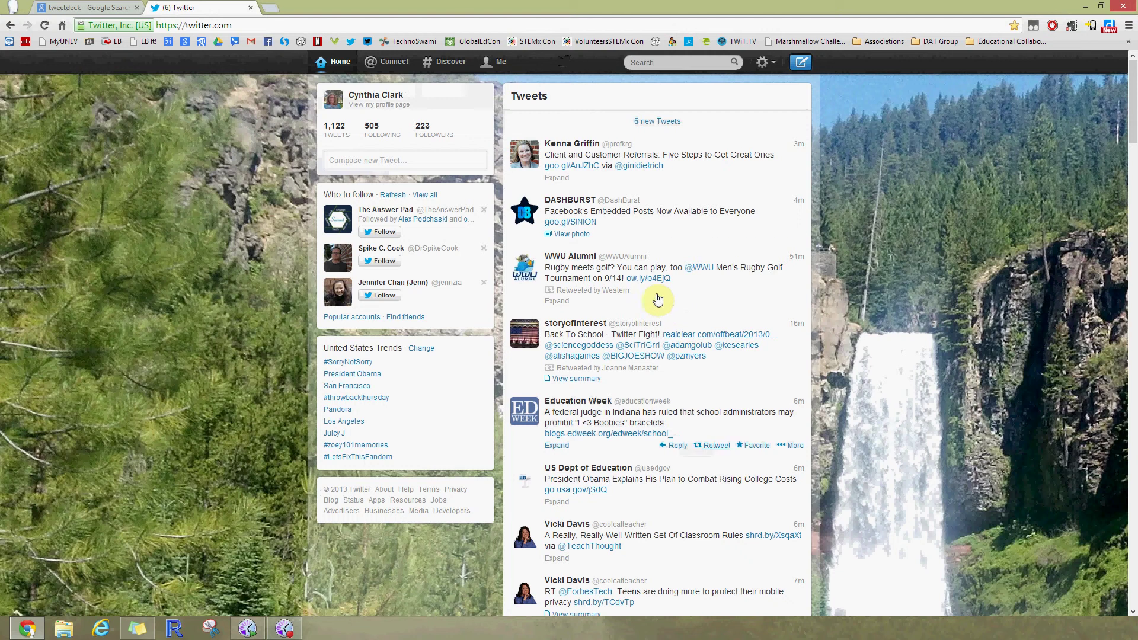
Open the TweetDeck by Twitter site from the Google results and bookmark it in the Associations folder.
click(70, 12)
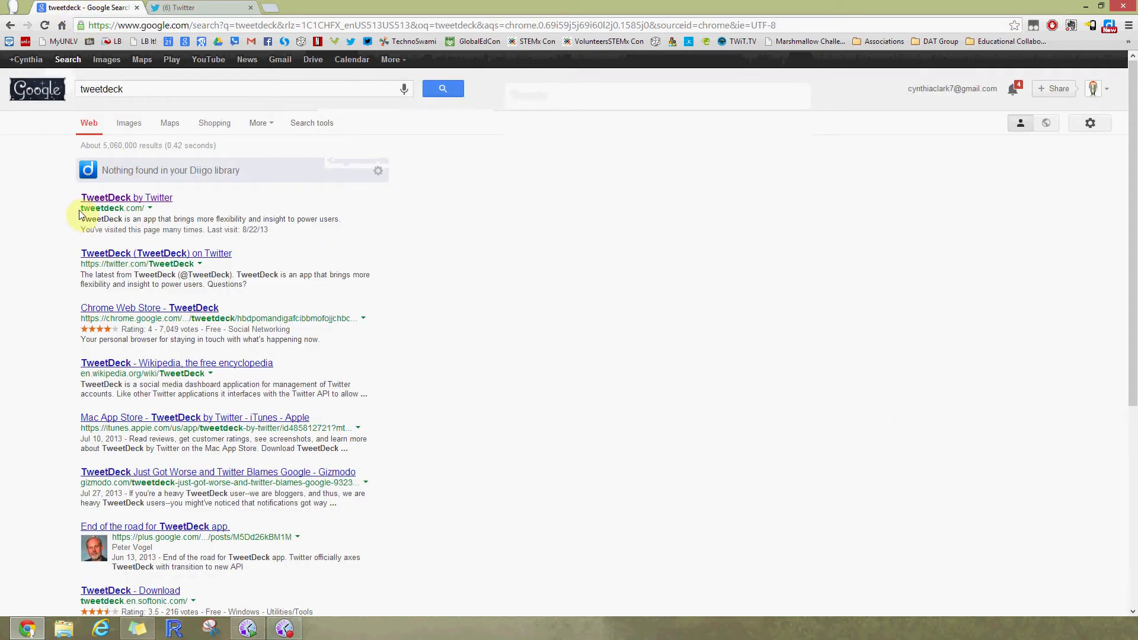
click(118, 201)
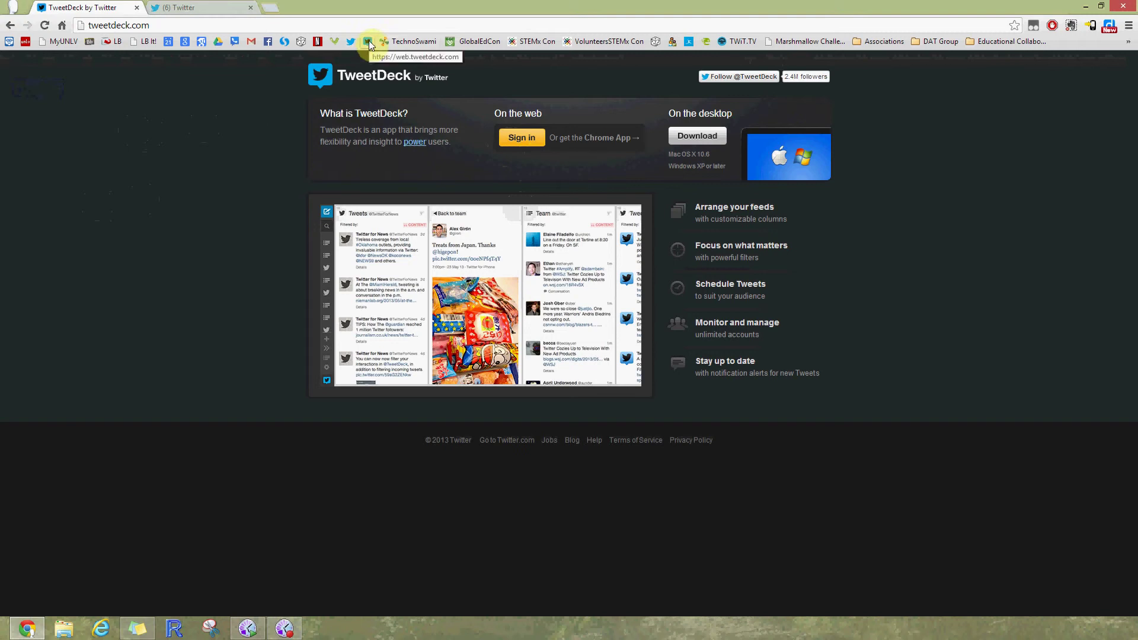
click(1015, 26)
click(1006, 87)
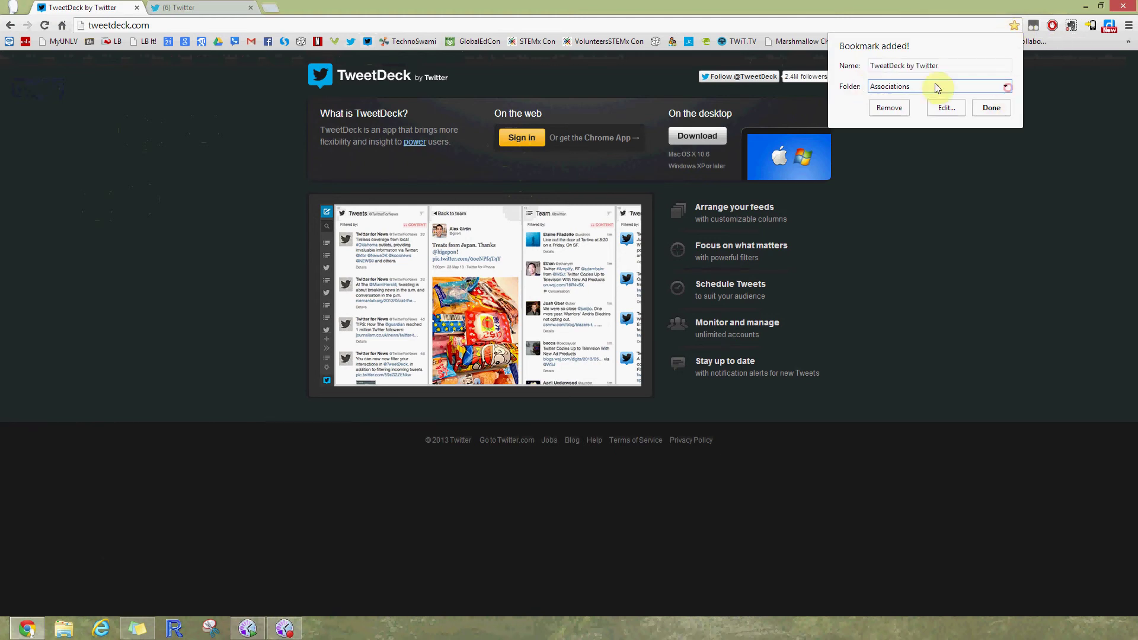
click(1005, 87)
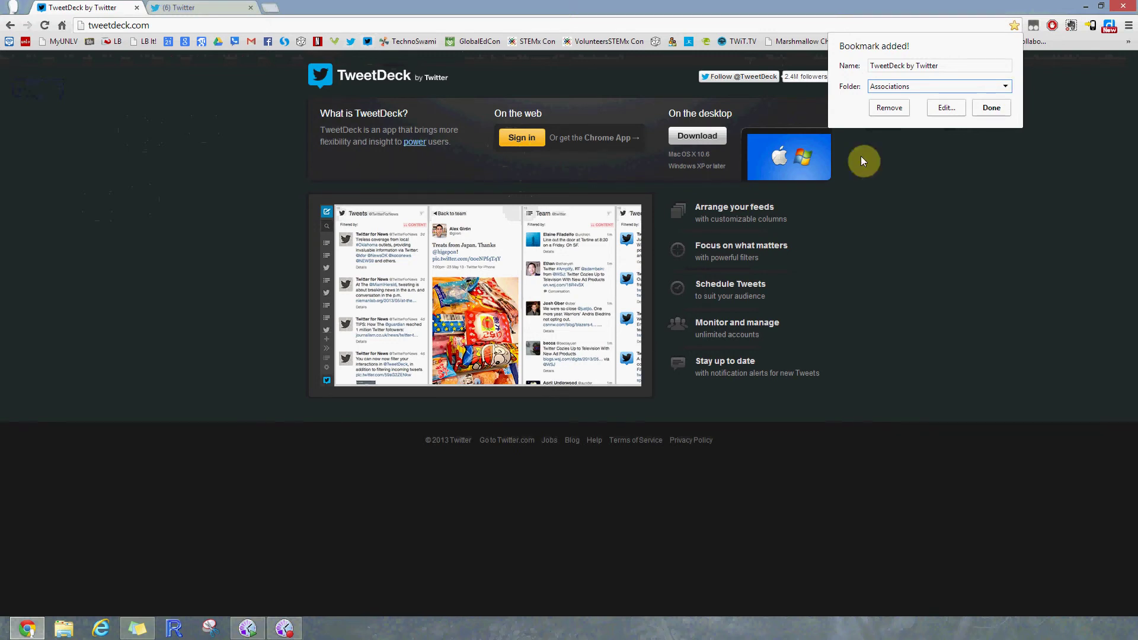
click(991, 108)
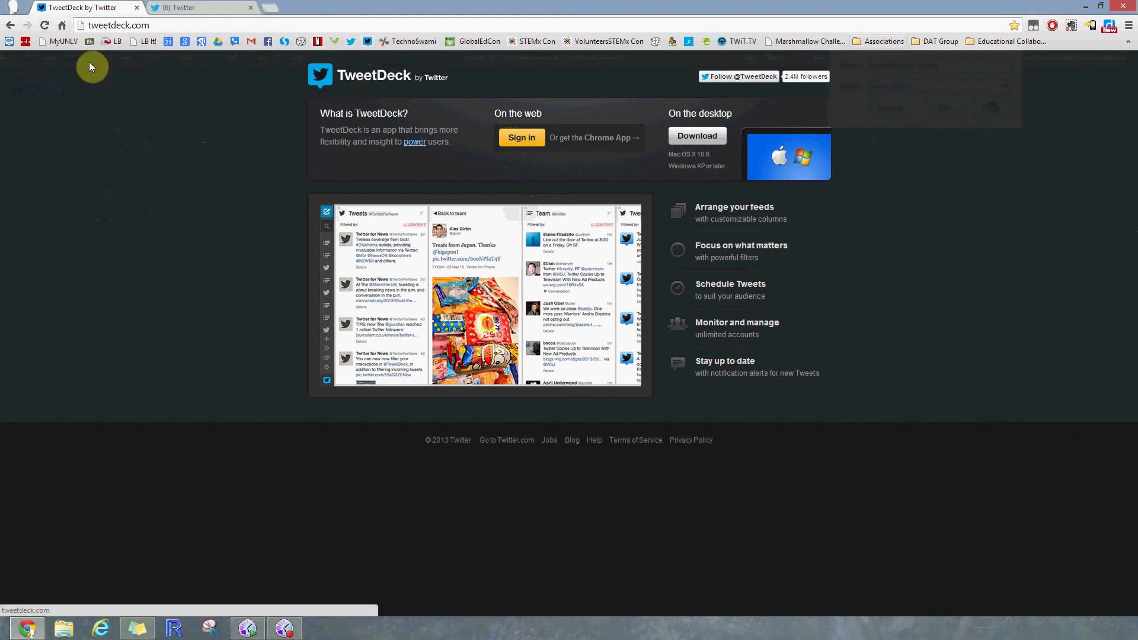
Open the TweetDeck web app from its existing bookmark and compare it briefly with the Twitter home page.
click(367, 41)
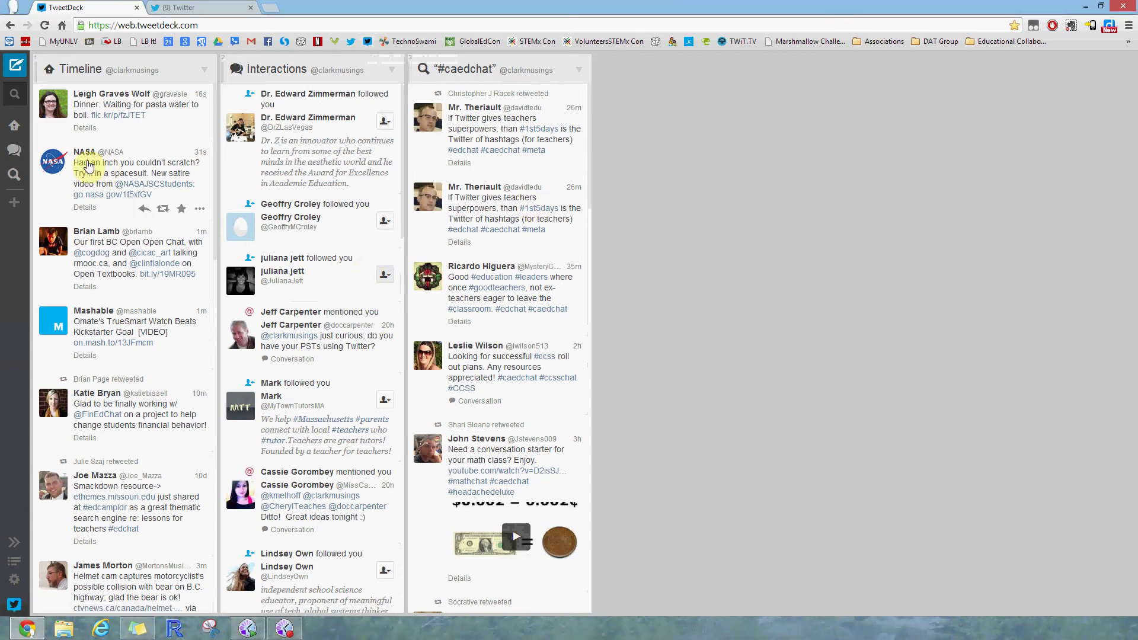
click(189, 7)
click(59, 9)
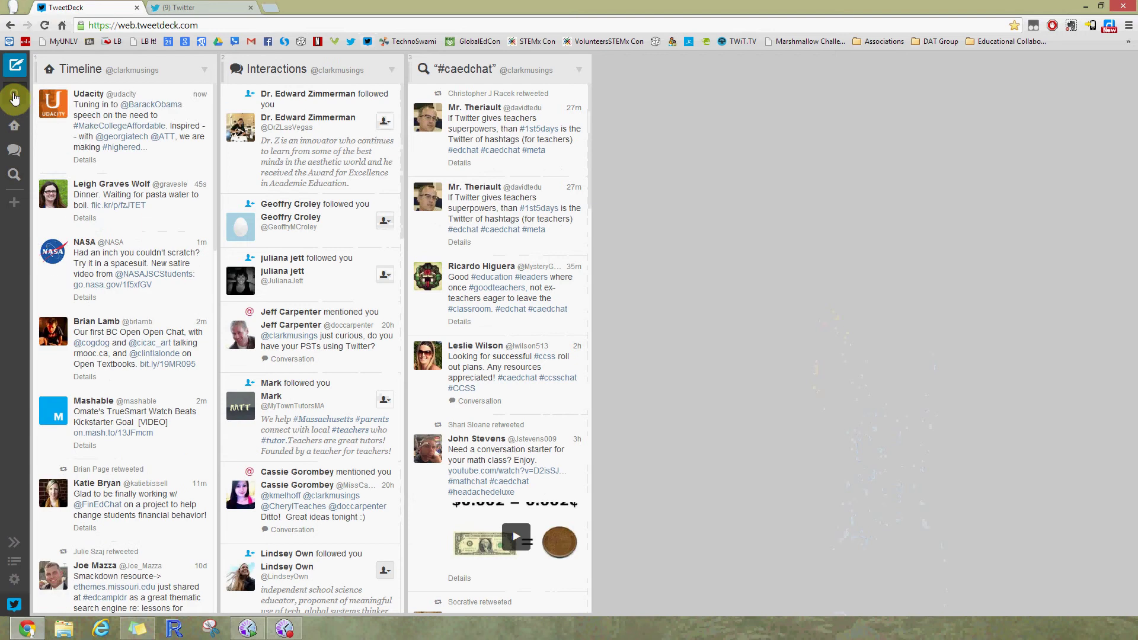
Search TweetDeck for #edchat and add the search as a new column.
click(14, 98)
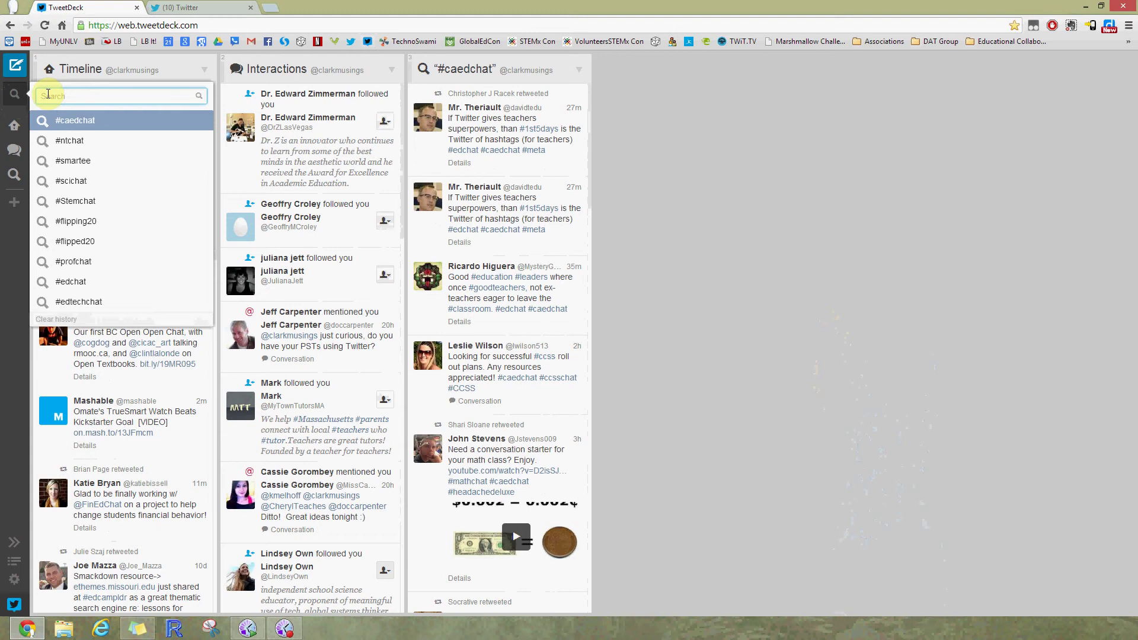
text(#edchat)
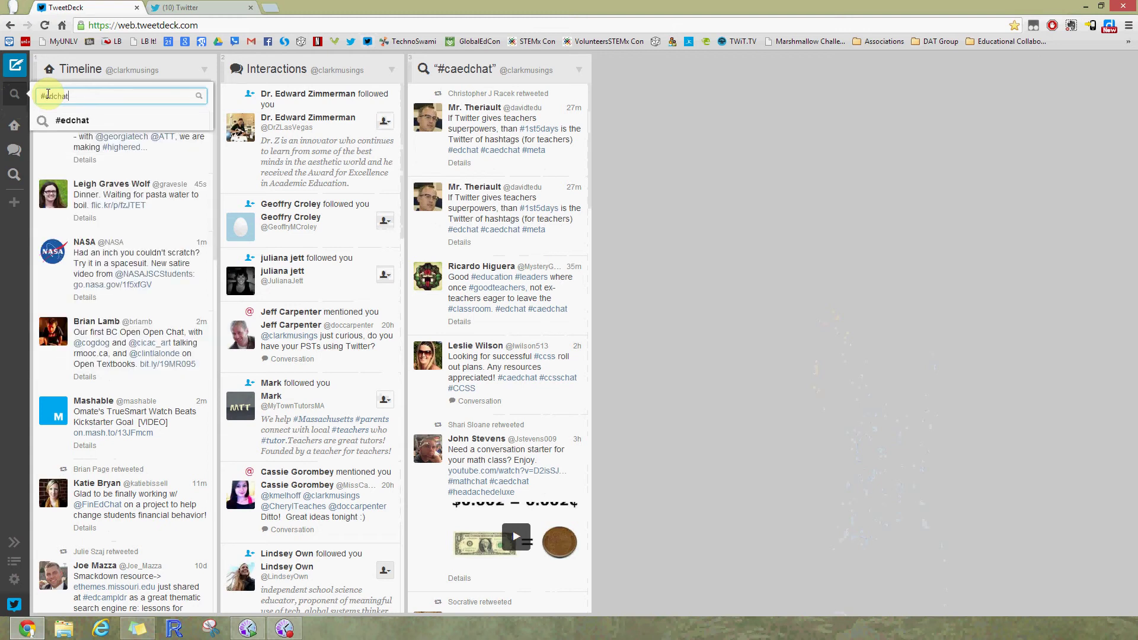
key(Return)
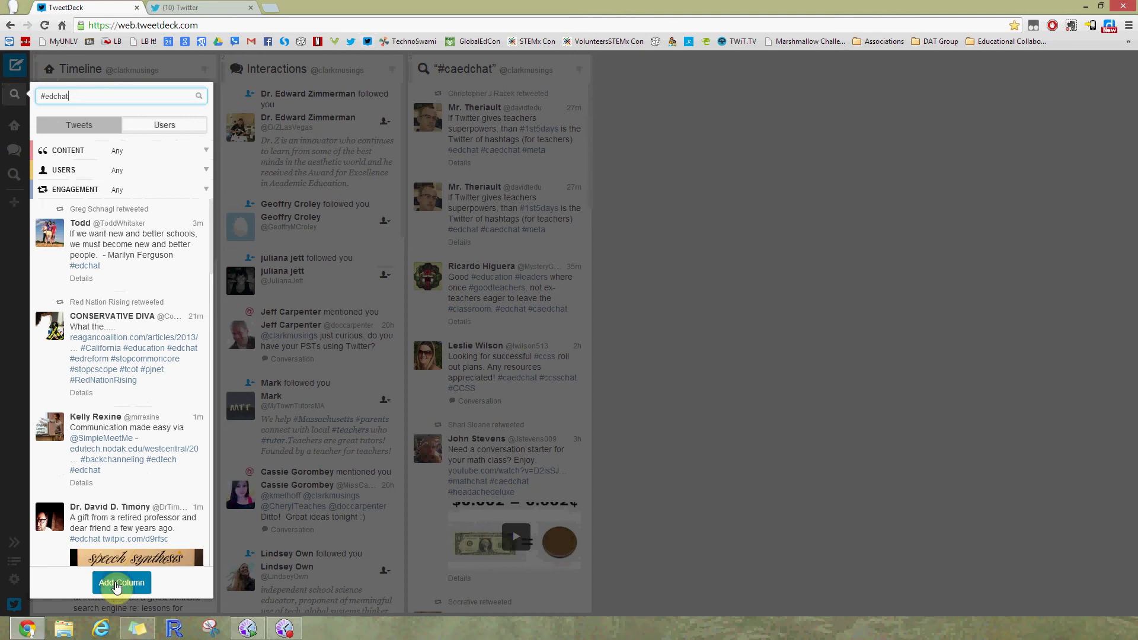
click(118, 584)
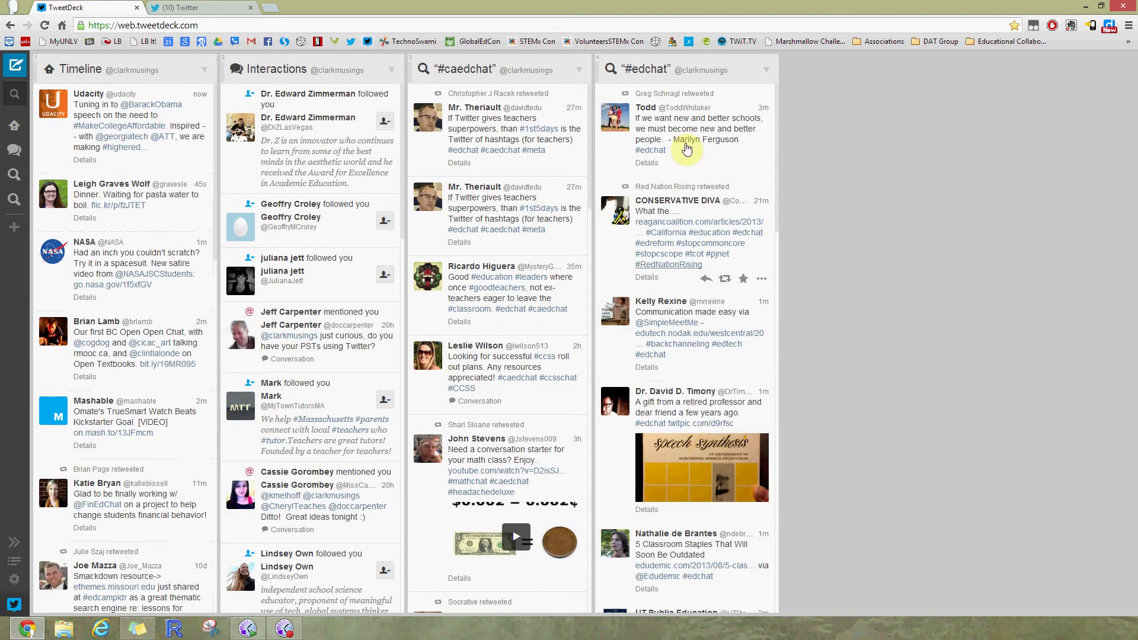
Load the new tweets in Twitter's home feed, browse them and compare that feed with the TweetDeck columns.
mouse_move(724, 172)
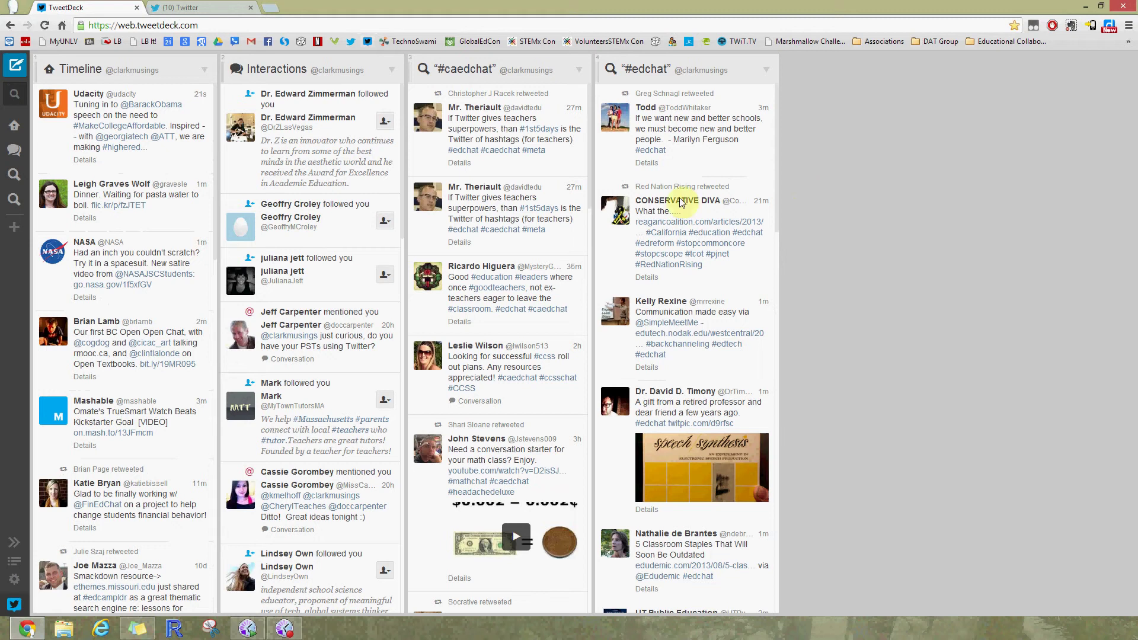
click(199, 6)
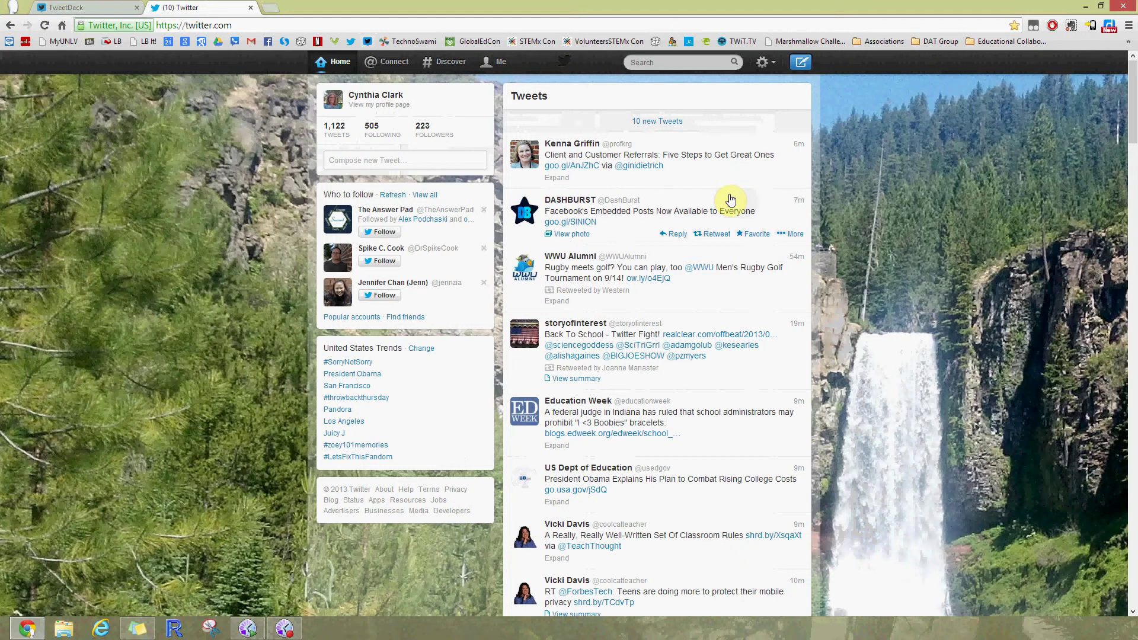
click(648, 121)
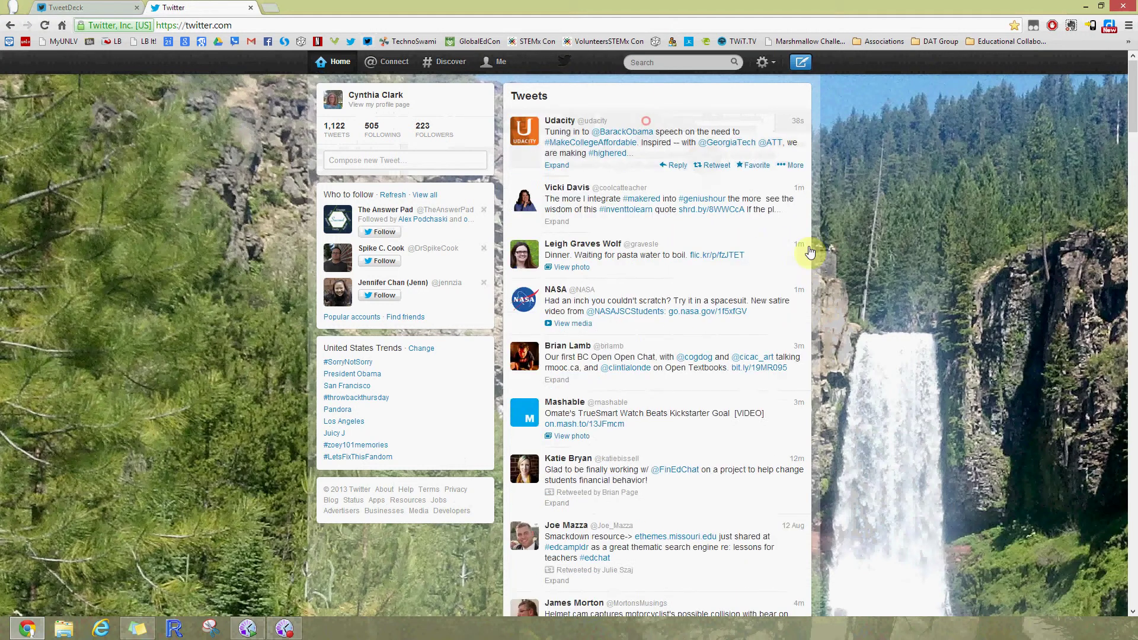
scroll(887, 307, down, 4)
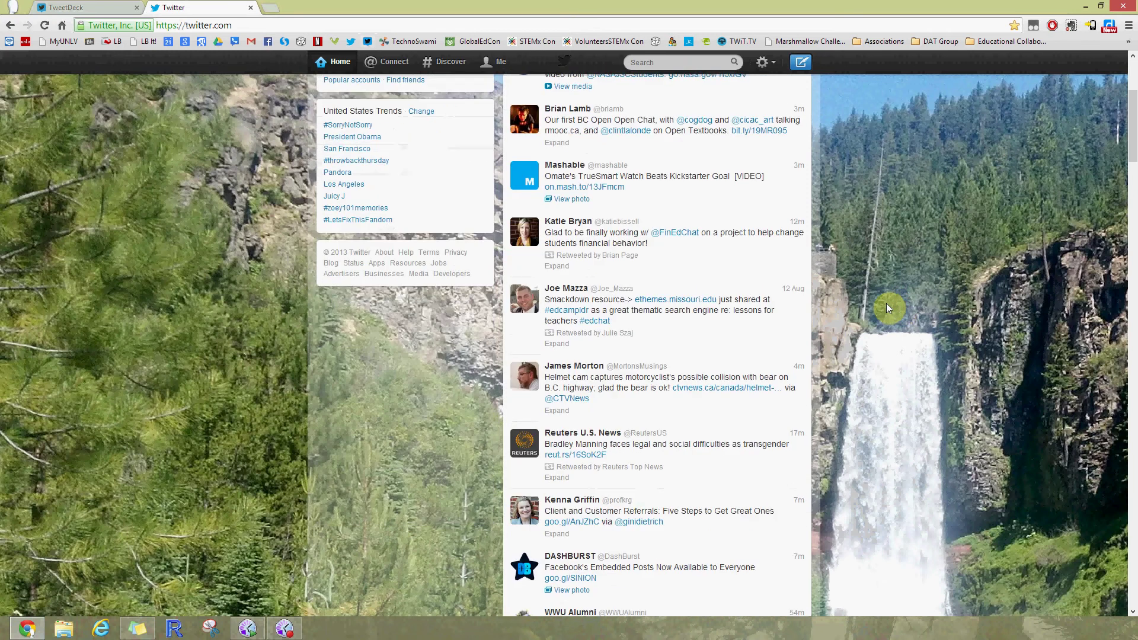
scroll(887, 303, up, 7)
click(80, 8)
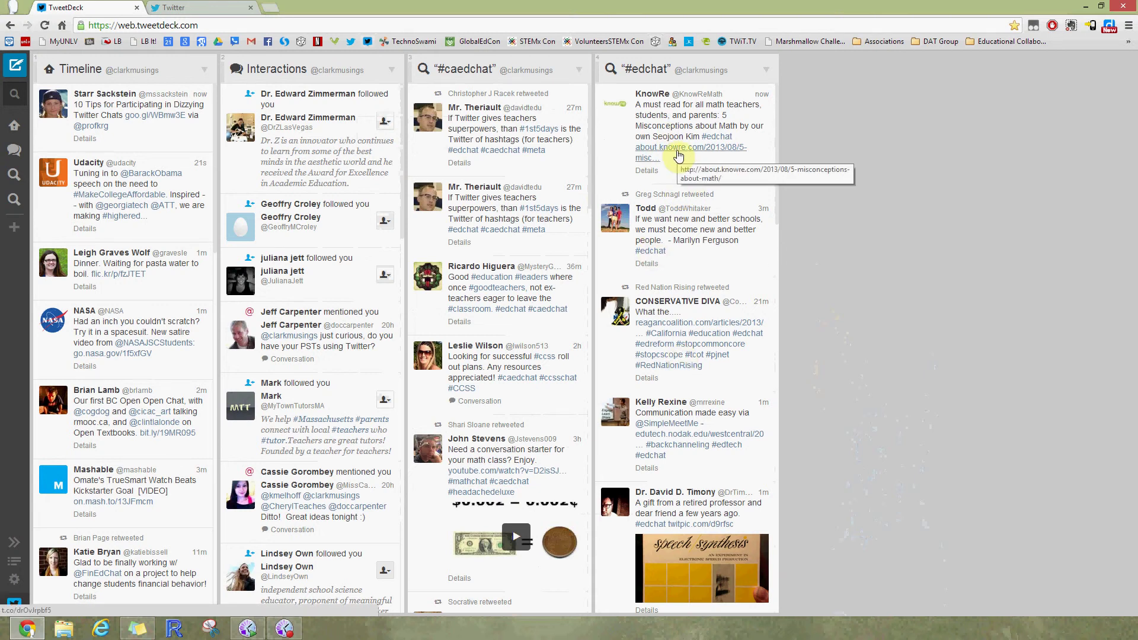
click(157, 10)
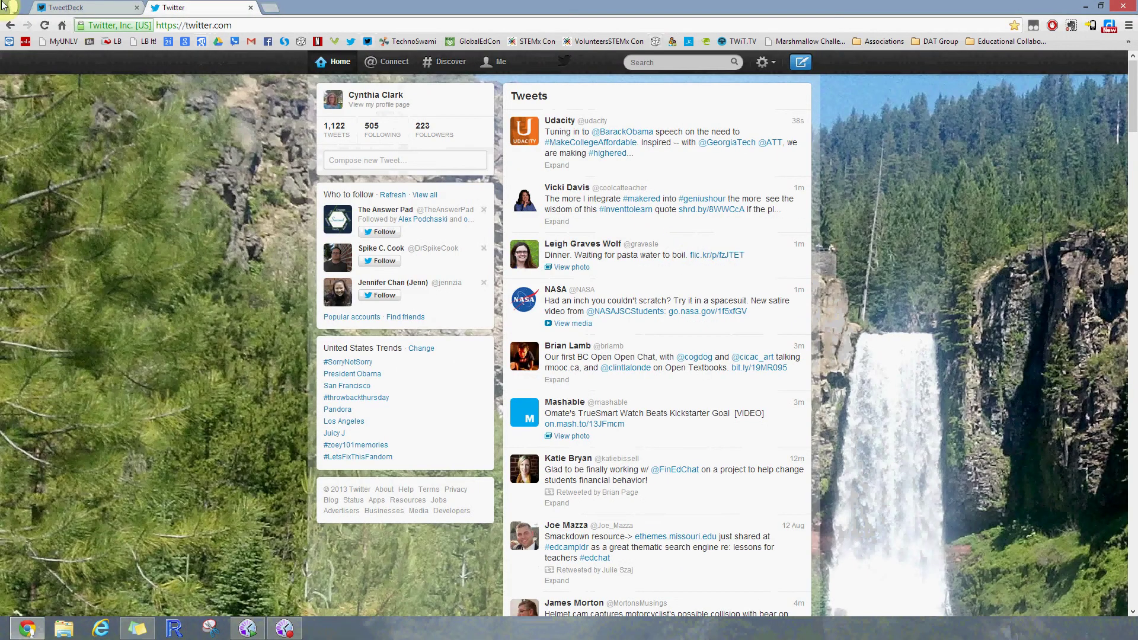
click(76, 8)
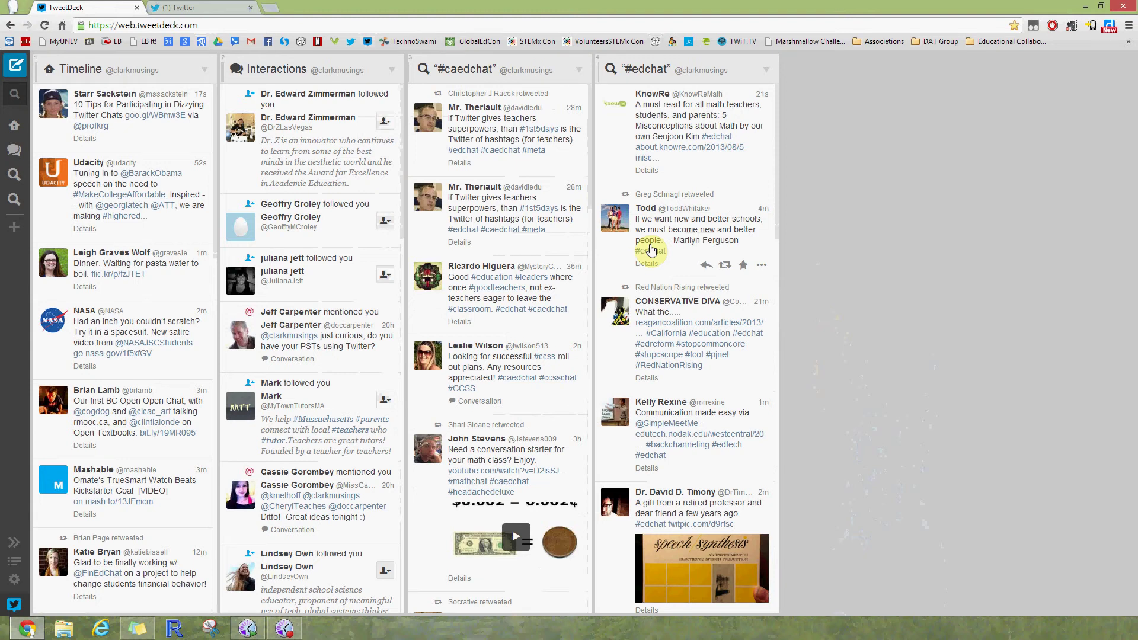
Refresh Twitter's home feed with its newest tweet and check the updated #edchat column in TweetDeck.
click(190, 8)
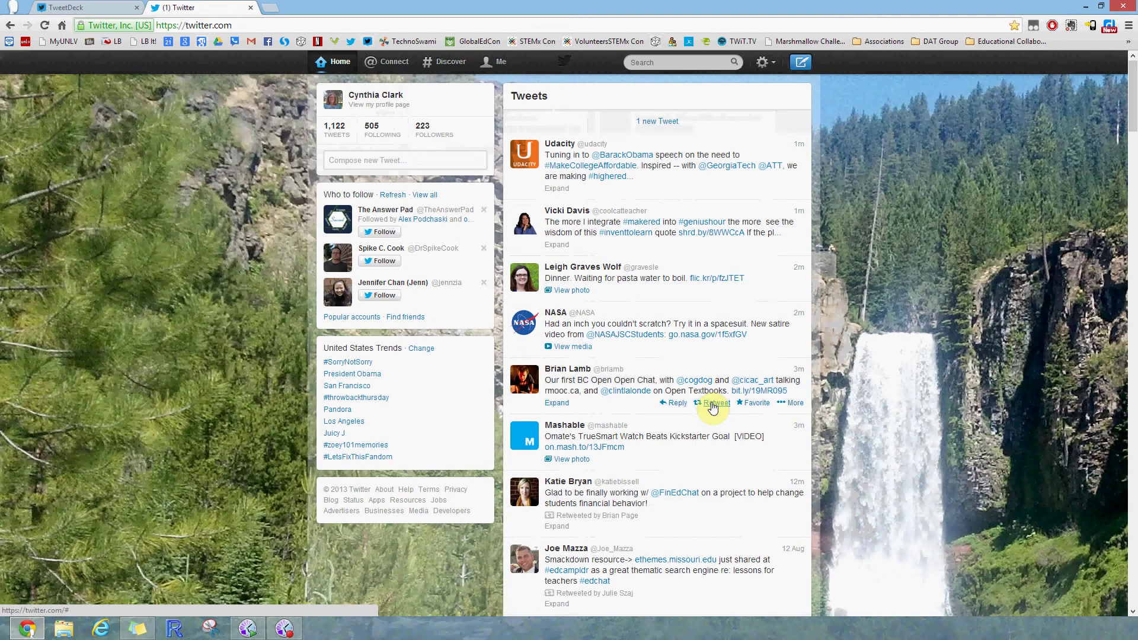
click(652, 121)
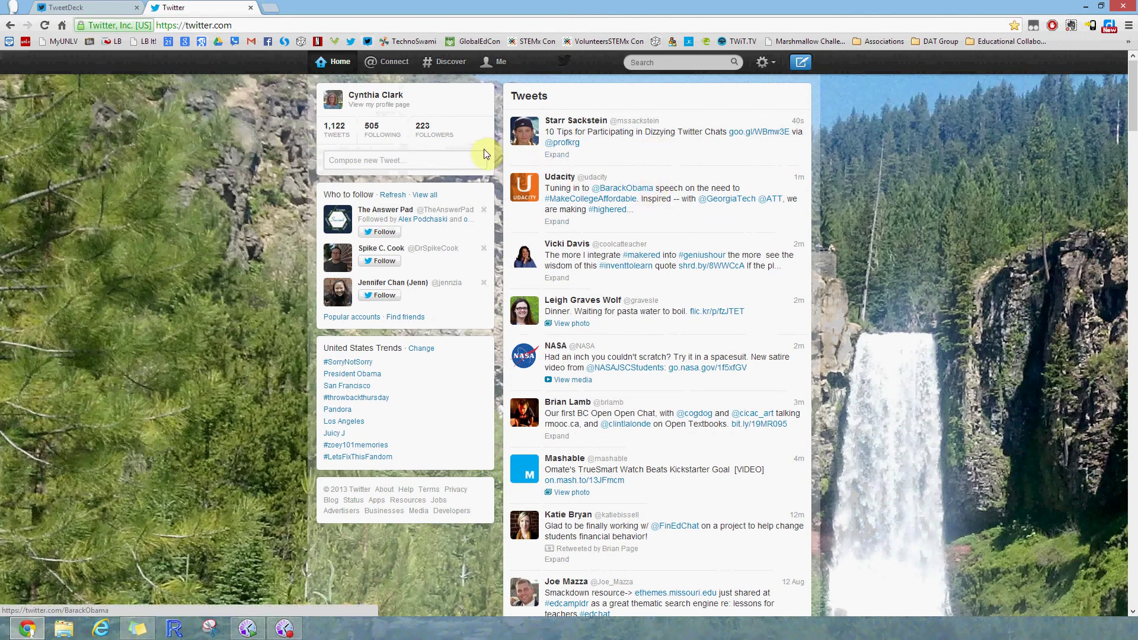
click(83, 7)
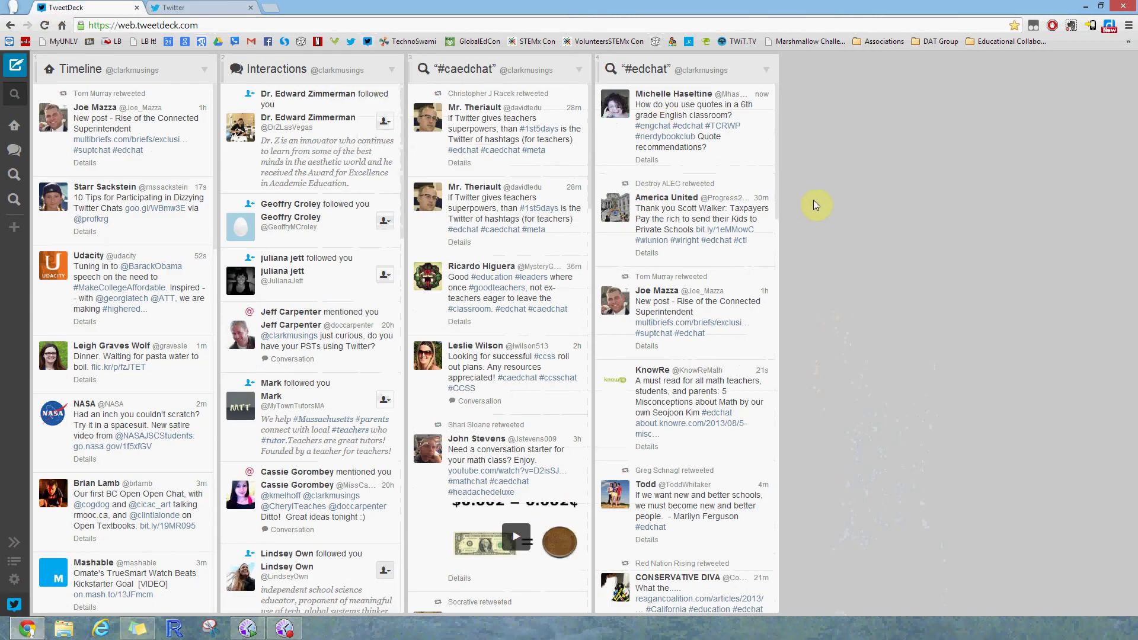
click(777, 104)
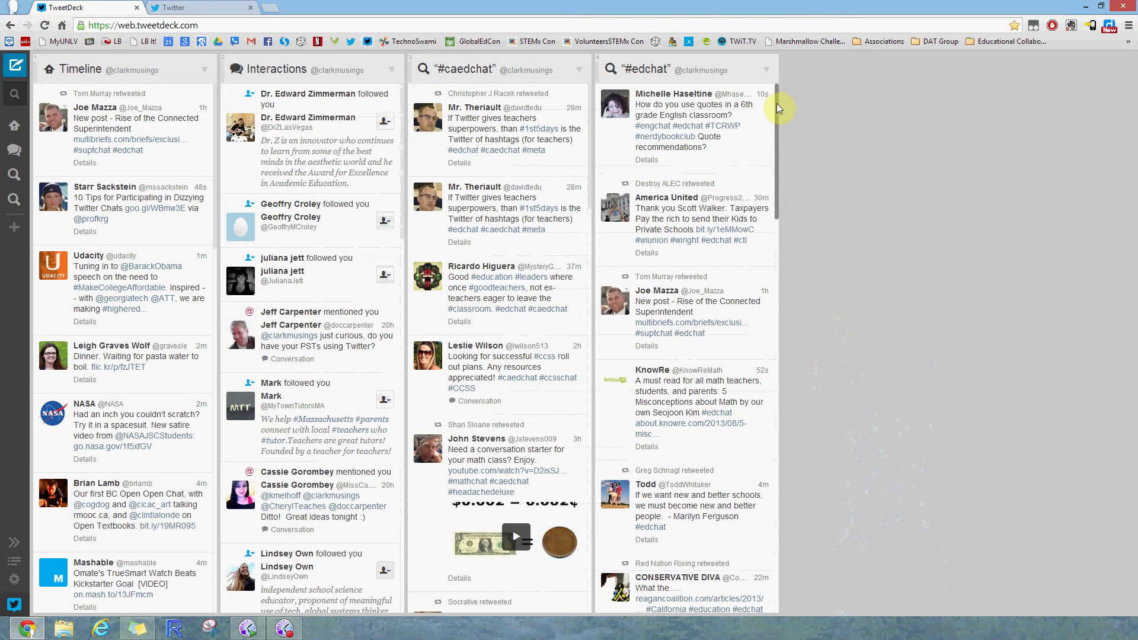
mouse_move(778, 108)
mouse_down()
mouse_move(785, 249)
mouse_move(762, 333)
mouse_move(779, 495)
mouse_move(775, 88)
mouse_up()
Switch to Twitter and look through the older tweets in the home feed.
click(159, 8)
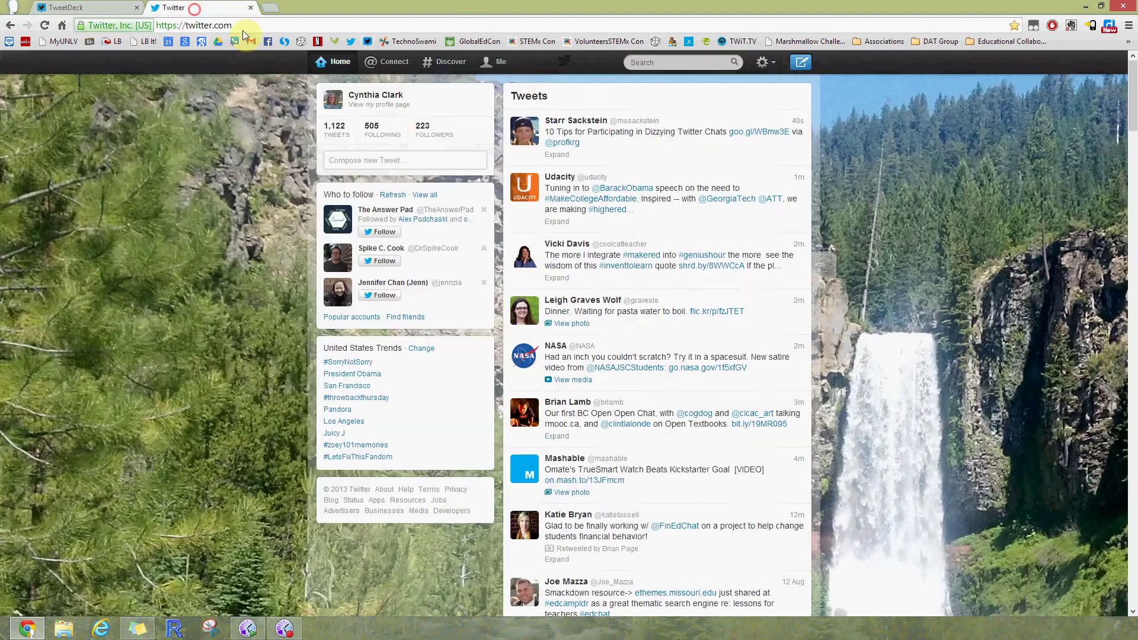
scroll(727, 445, down, 15)
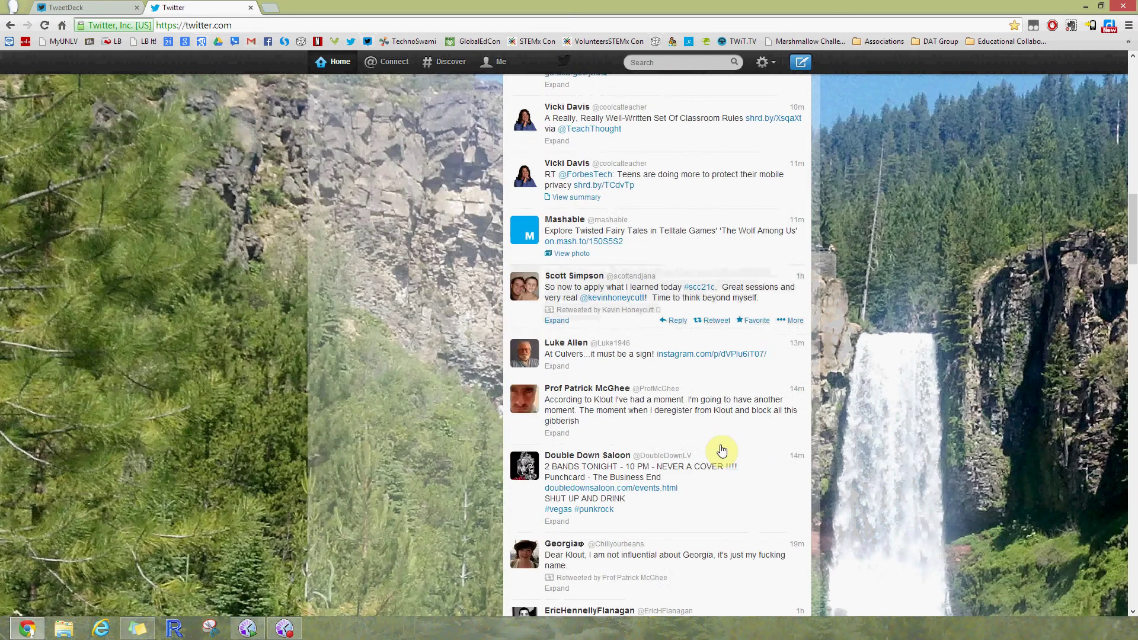
scroll(723, 447, up, 15)
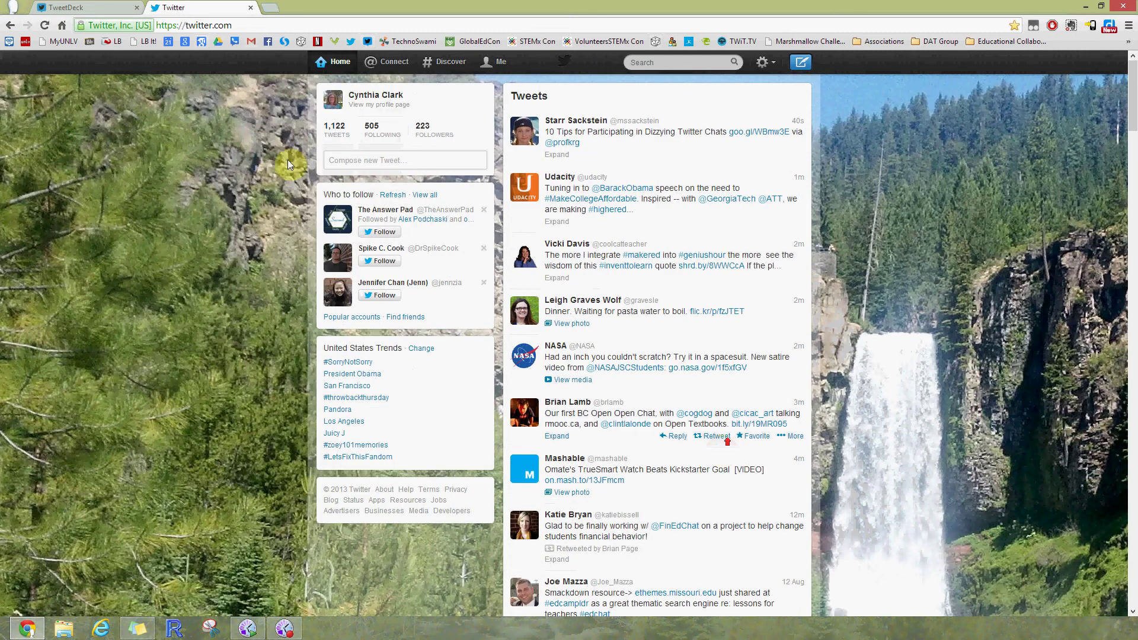
View Twitter's blank tweet composer and its options, closing it without posting.
click(802, 65)
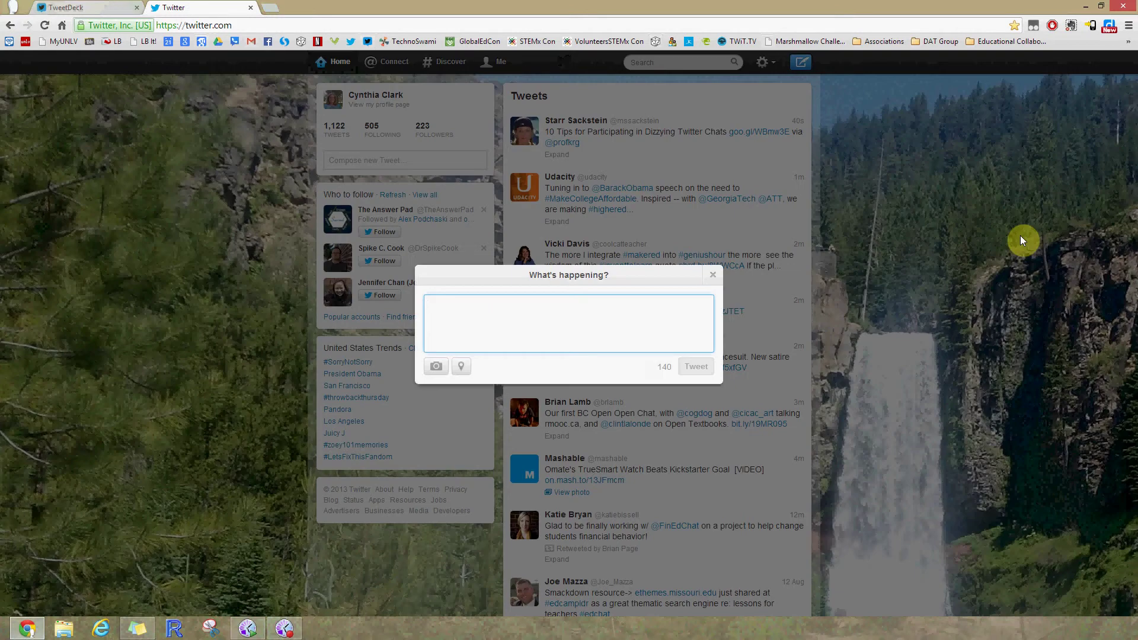
click(713, 276)
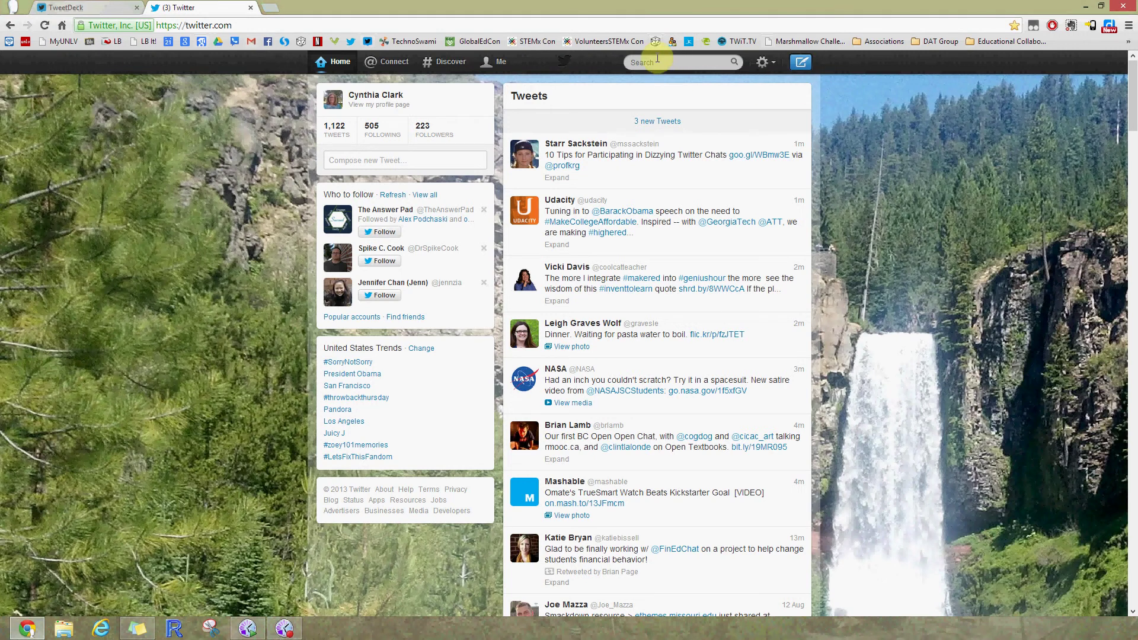
click(801, 62)
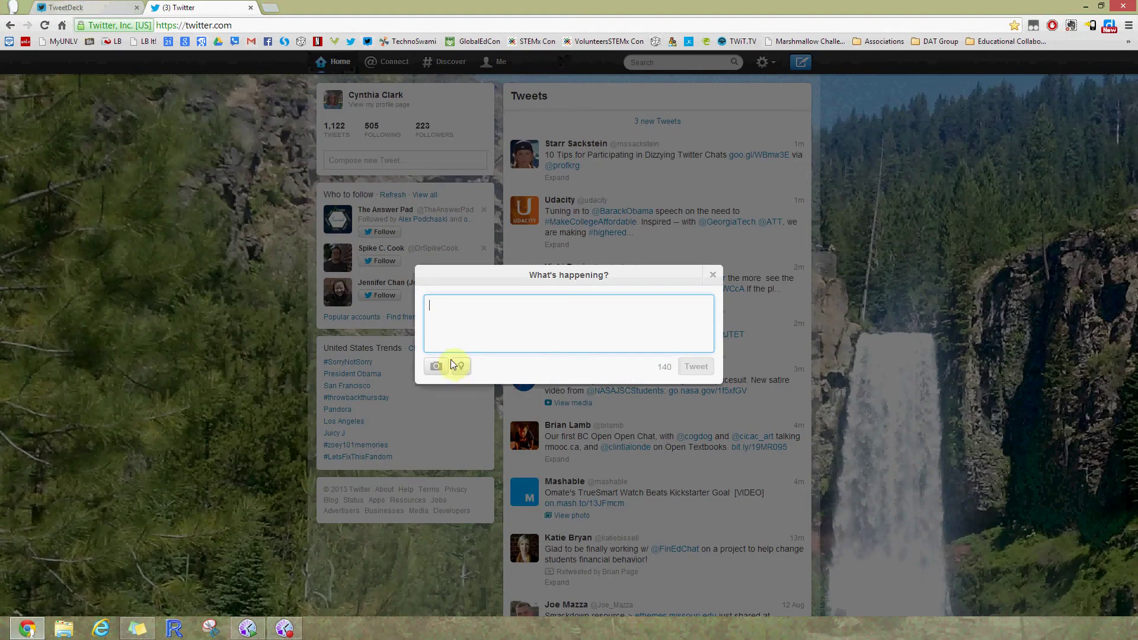
click(714, 276)
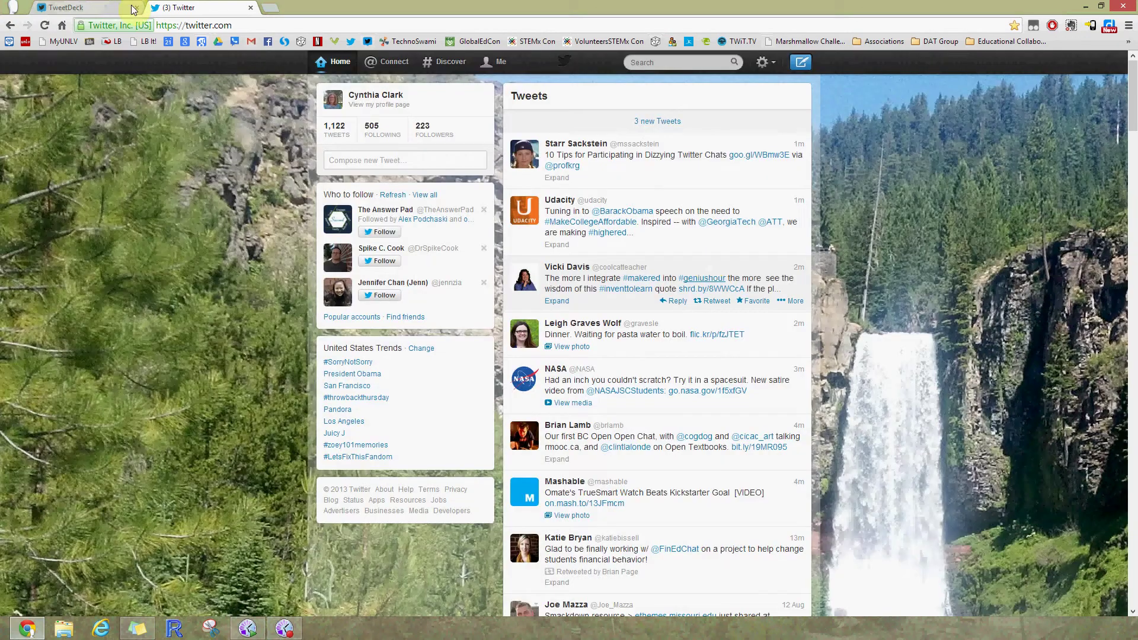
In TweetDeck, start a reply to the #edchat tweet about Twitter finding a place in the classroom, keeping the prefilled mentions.
click(83, 9)
mouse_move(735, 214)
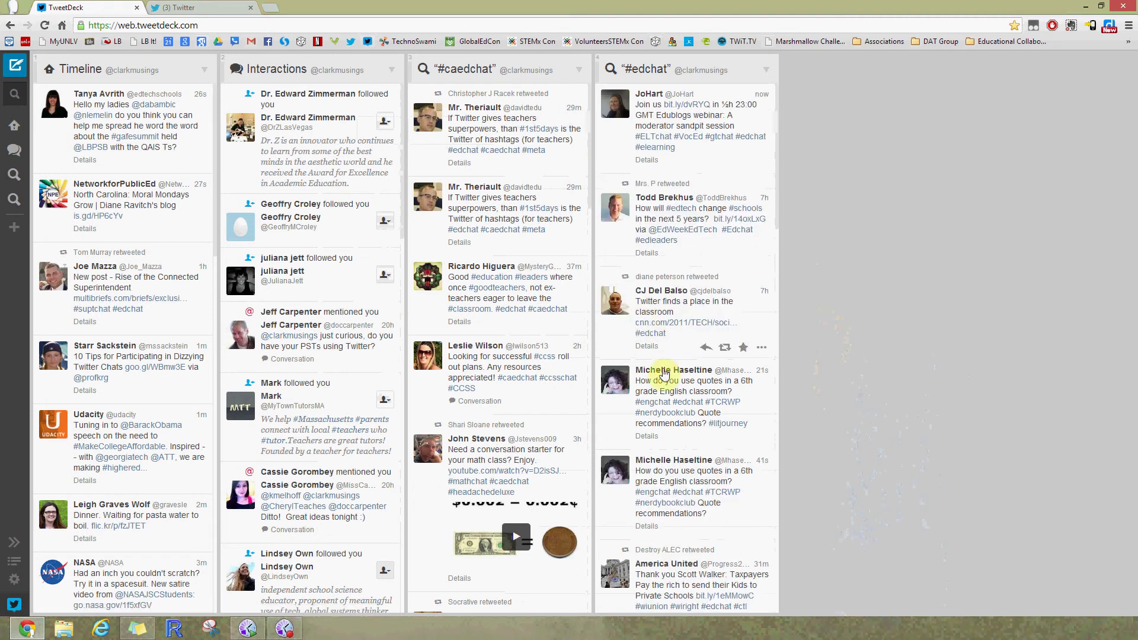
click(706, 351)
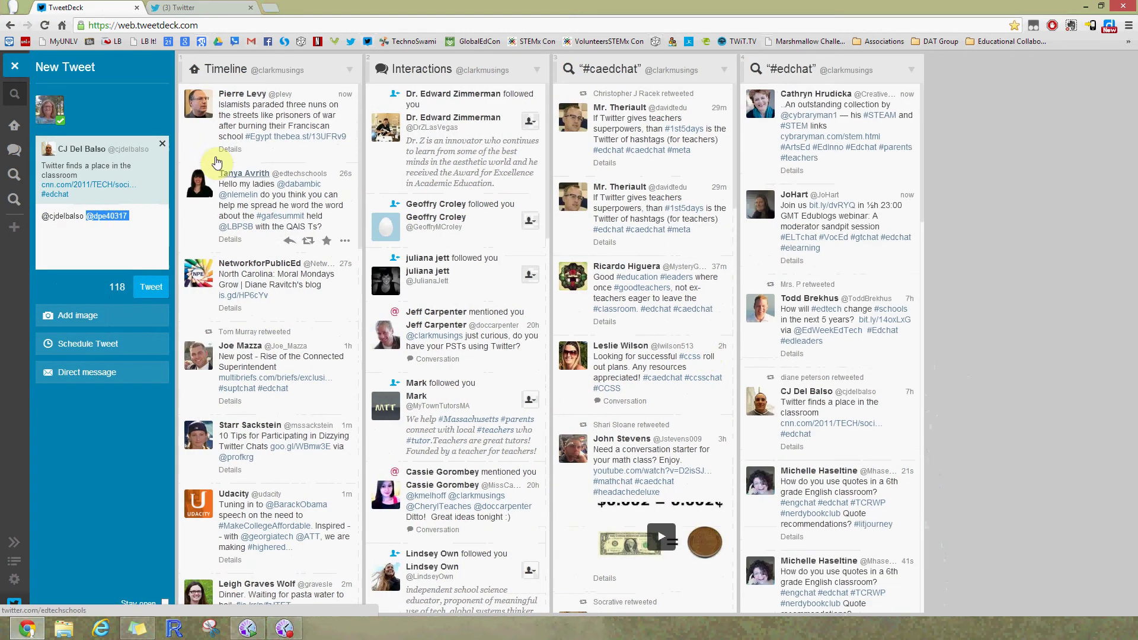
click(165, 223)
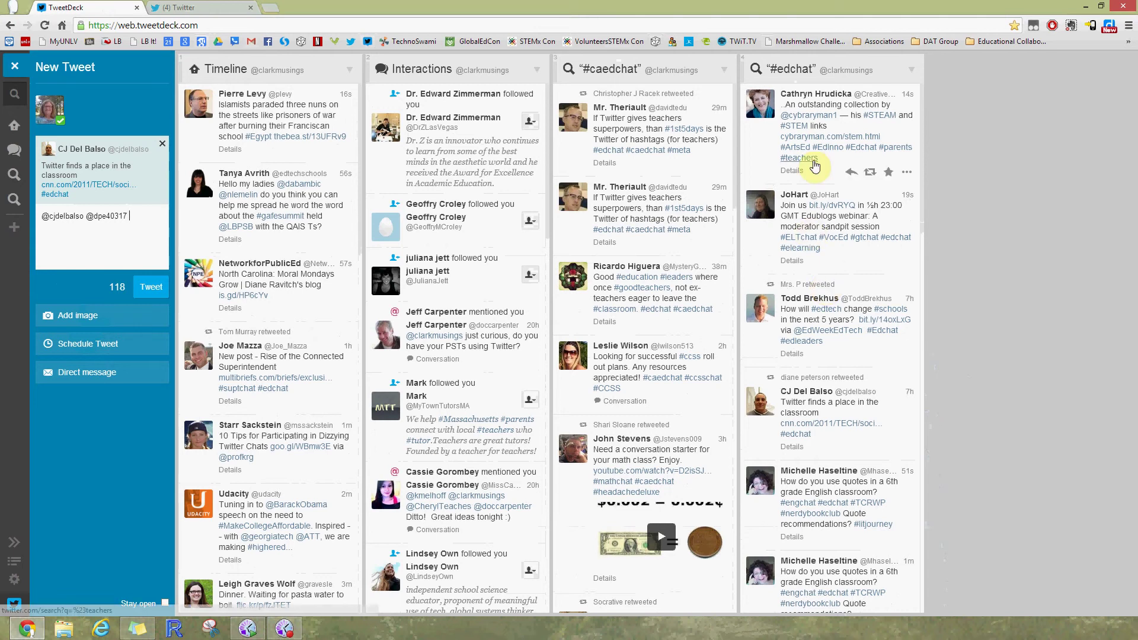
Switch to Twitter, search for #edchat, and look through the search results.
click(186, 7)
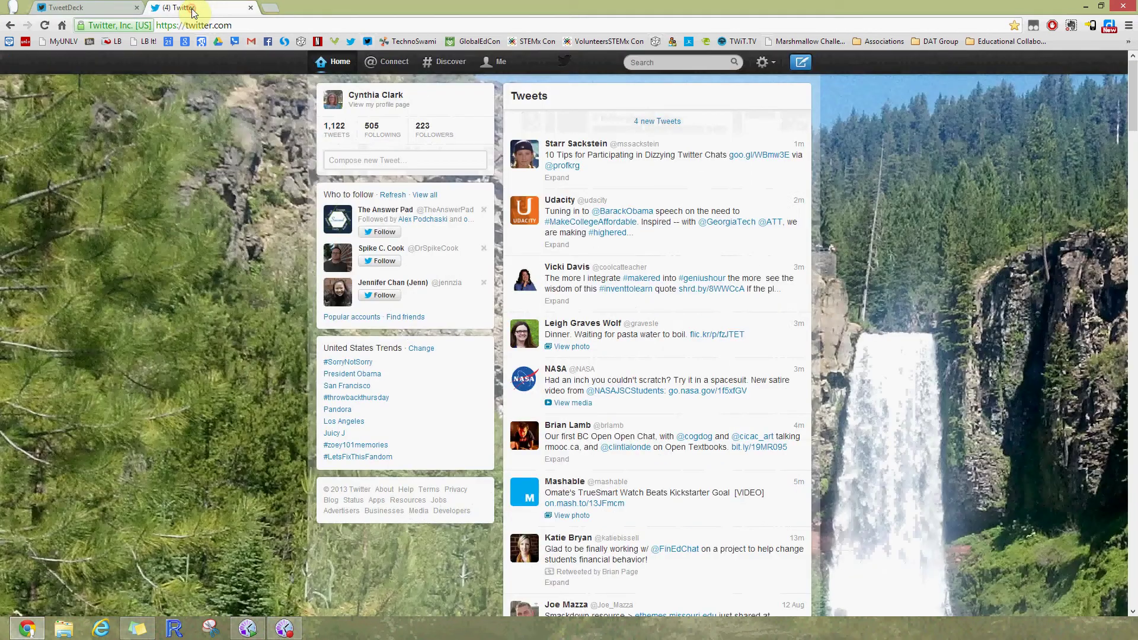
click(663, 63)
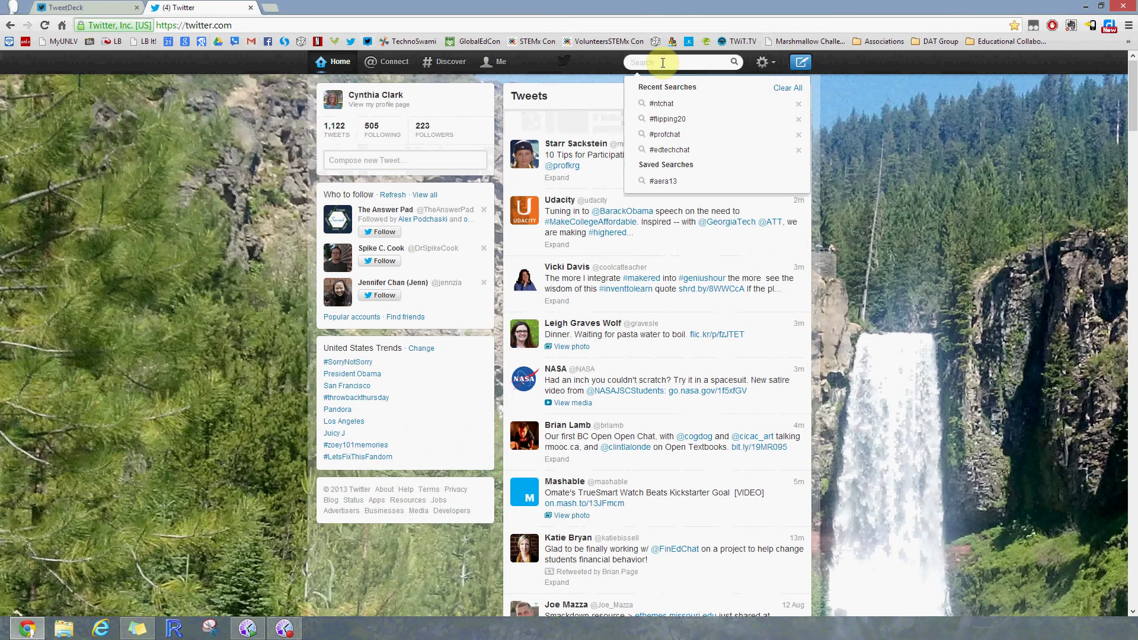
text(#edch)
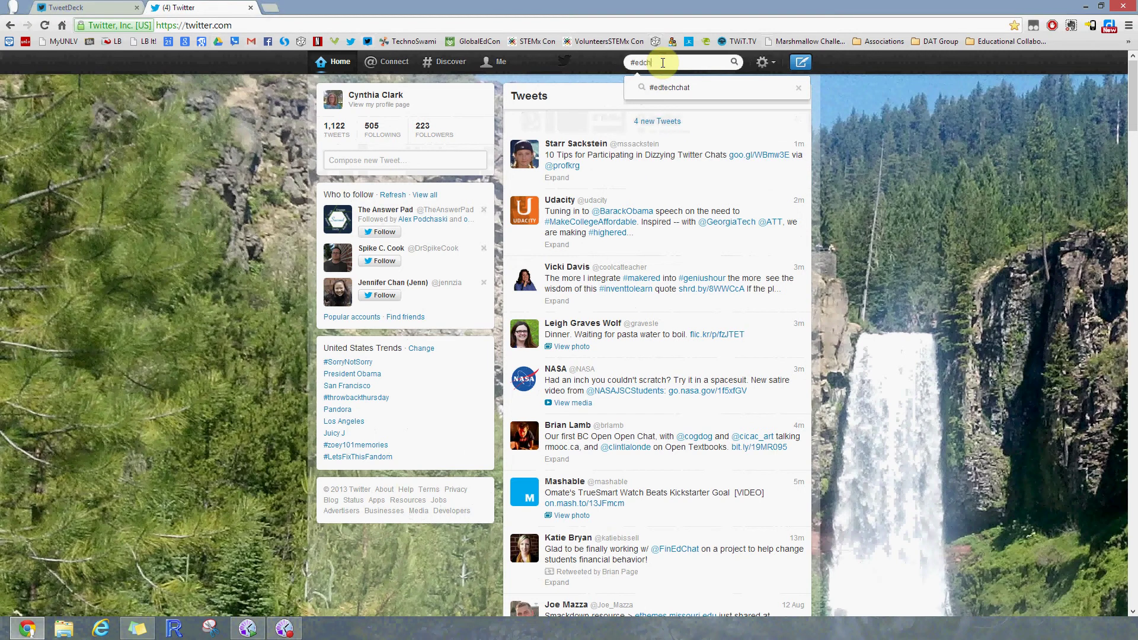
text(at)
key(Return)
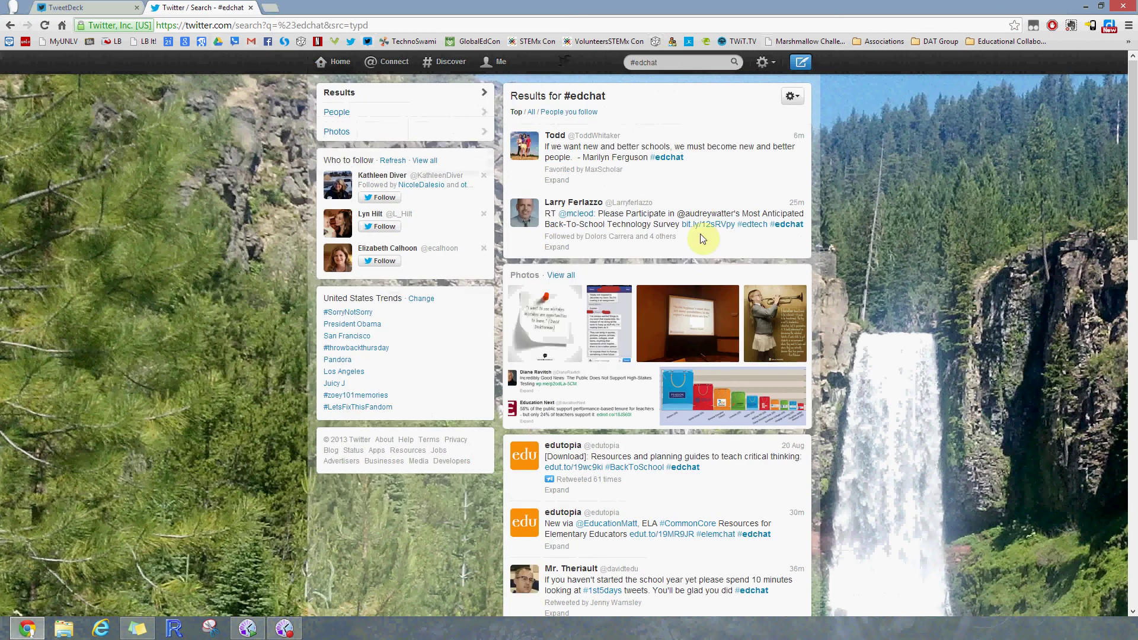
scroll(643, 338, down, 12)
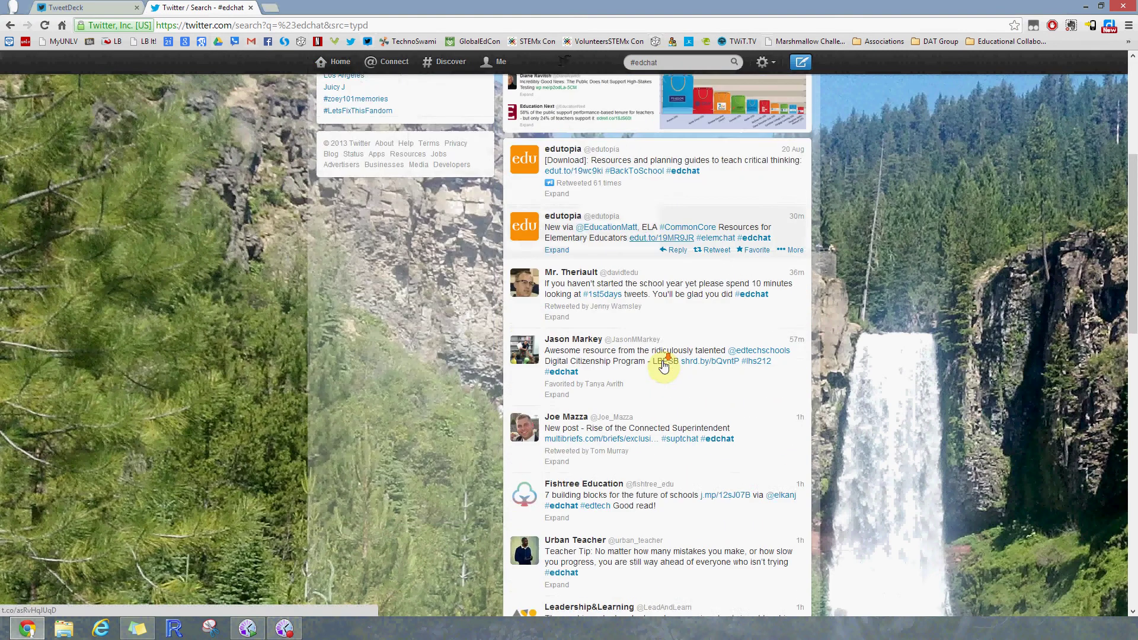
scroll(665, 367, up, 15)
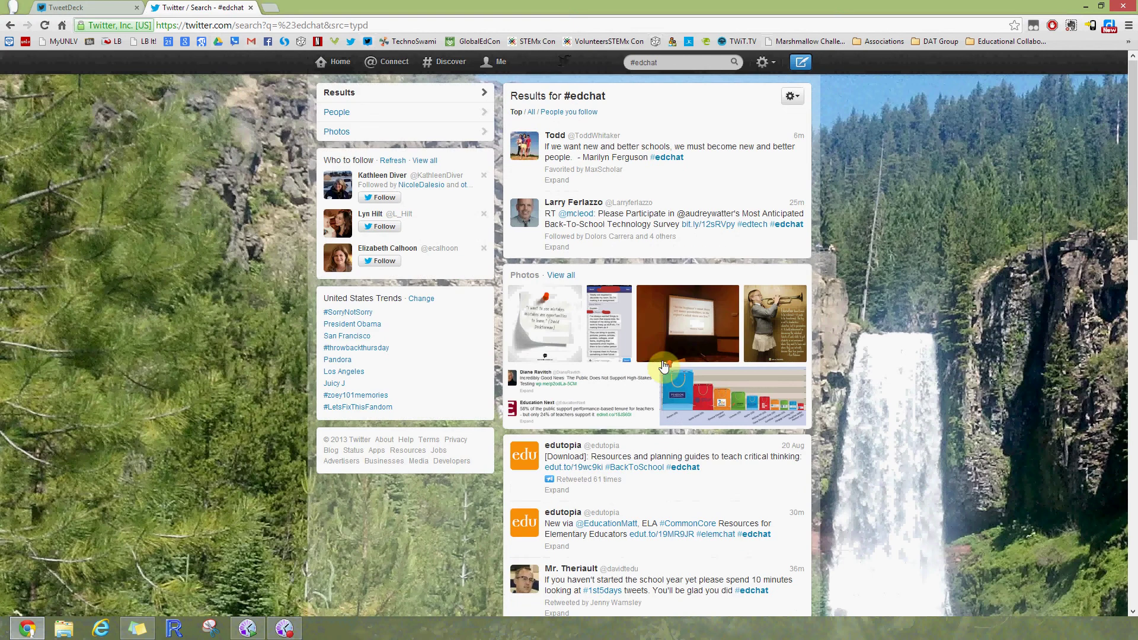
Compare TweetDeck's columns with Twitter's #edchat results, and close the unsent reply in TweetDeck.
click(83, 8)
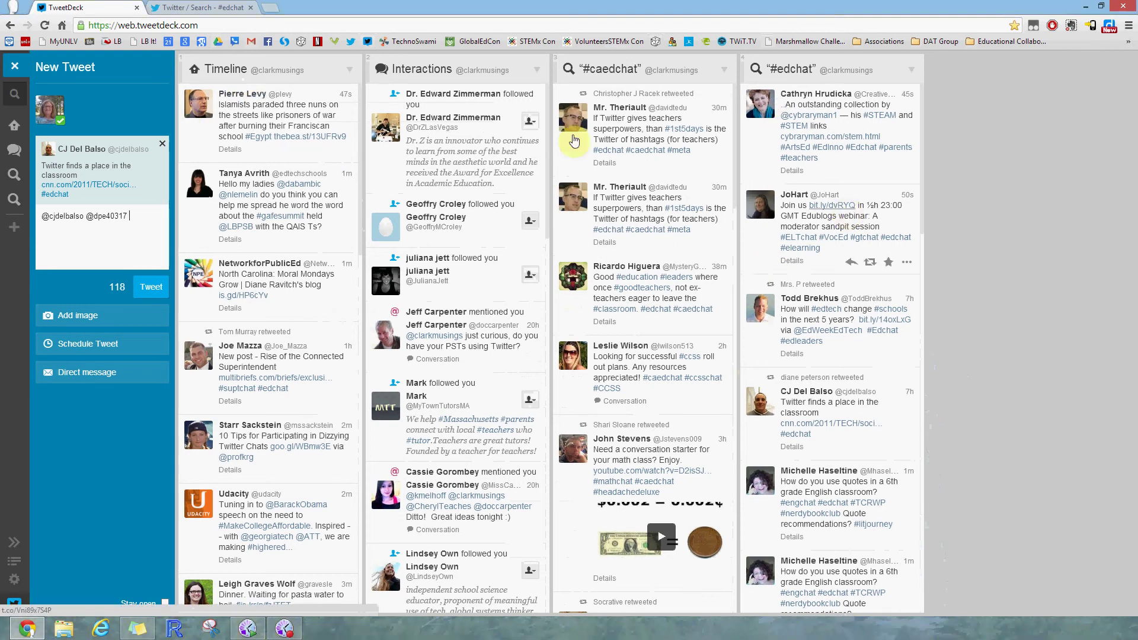
click(185, 8)
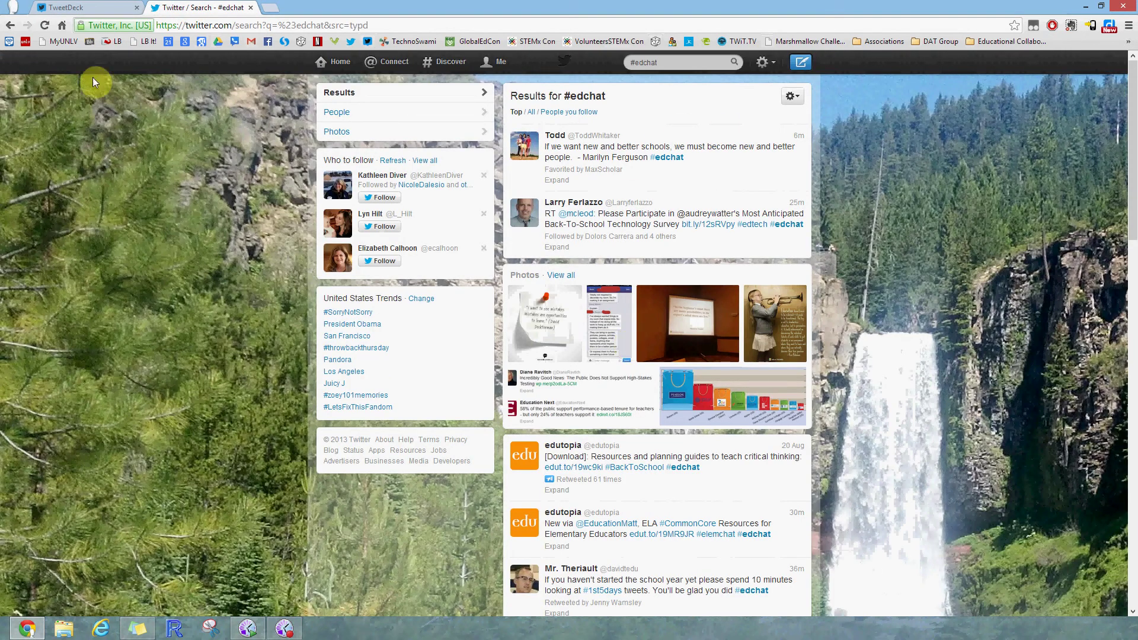
click(63, 8)
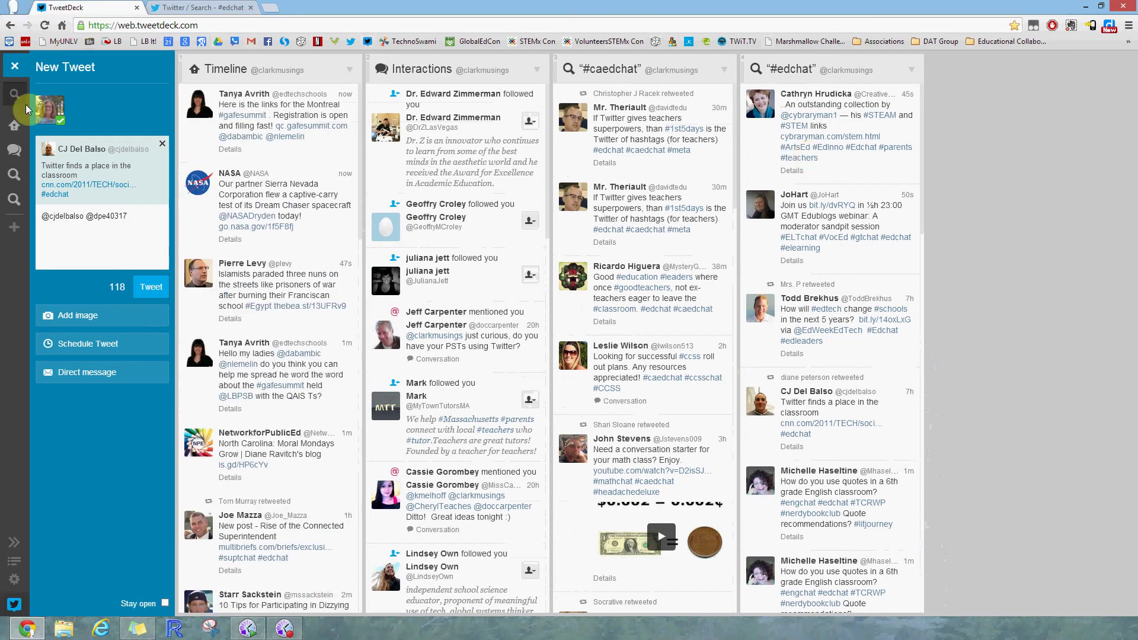
click(14, 66)
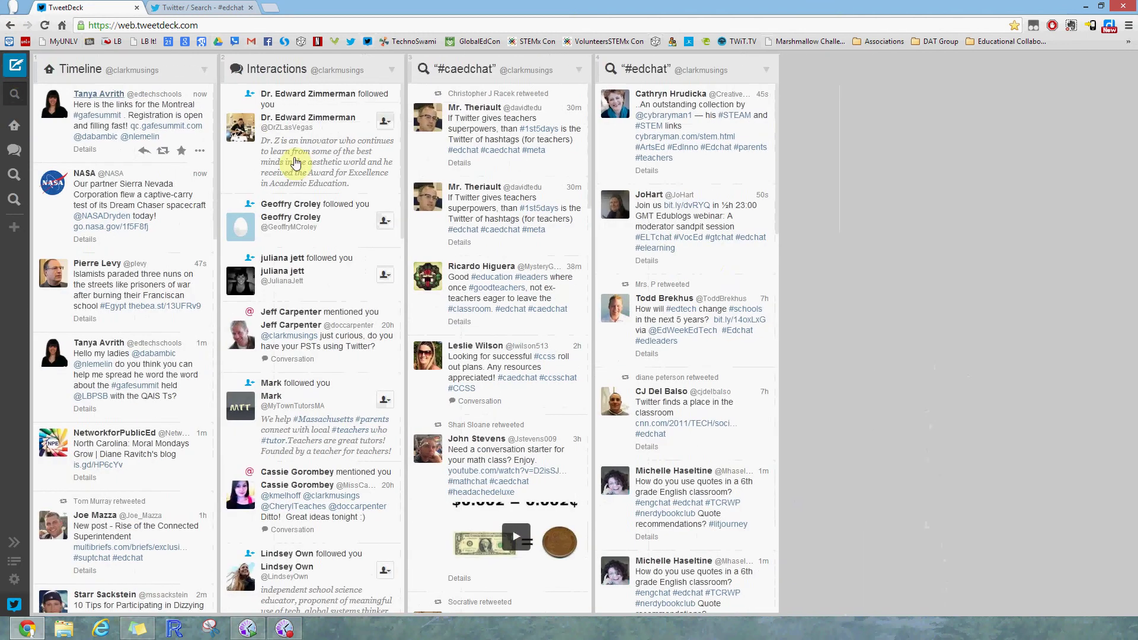
Open the Edublogs webinar tweet from the #edchat column as an editable retweet, closing it without posting.
mouse_move(723, 267)
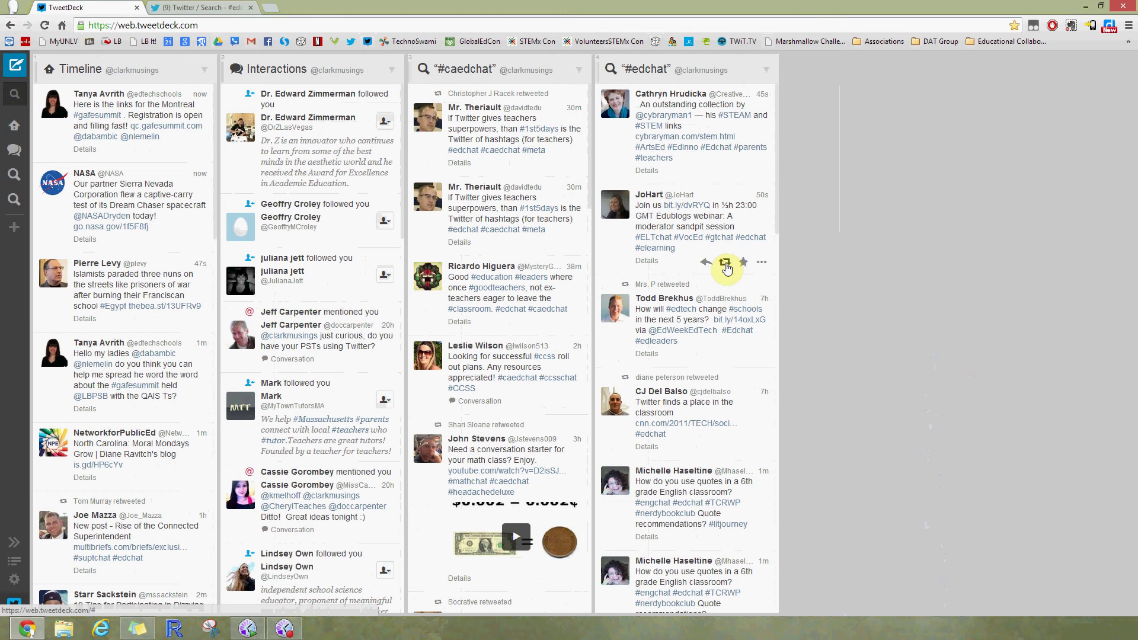
click(725, 264)
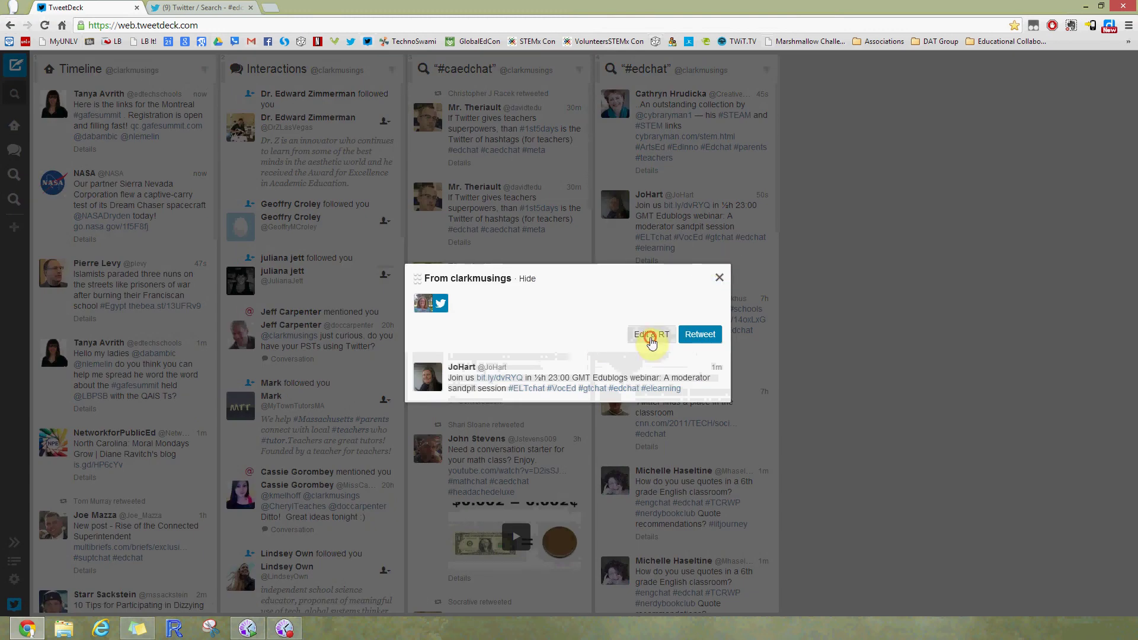
click(652, 336)
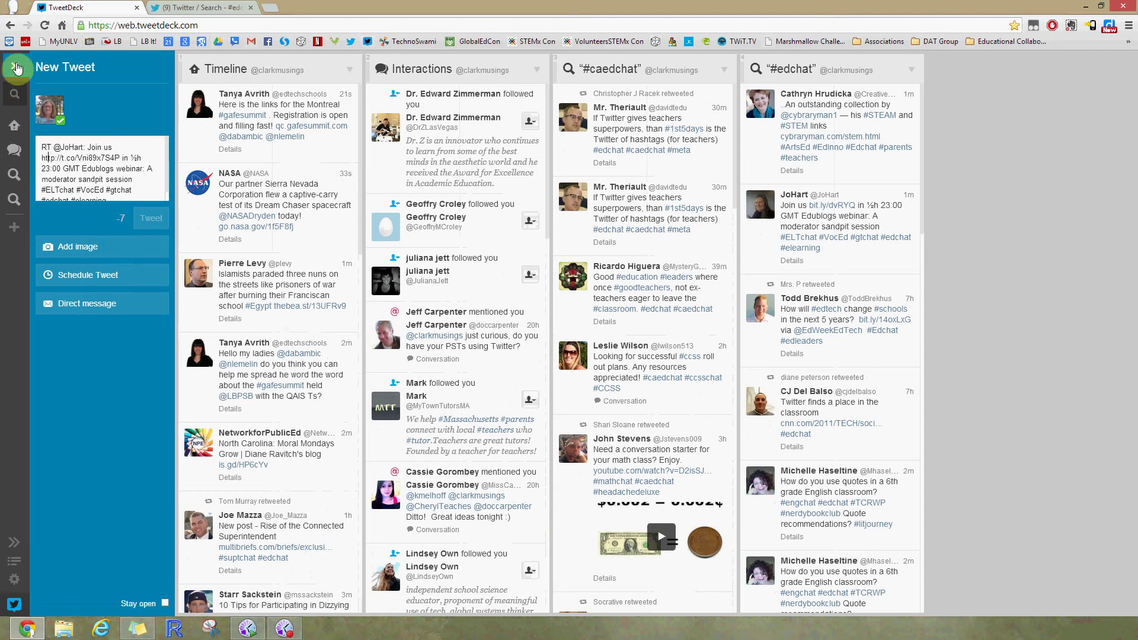
click(16, 69)
Switch to Twitter and view the retweet dialog for the #edchat tweet about new and better schools, closing it without retweeting.
click(195, 8)
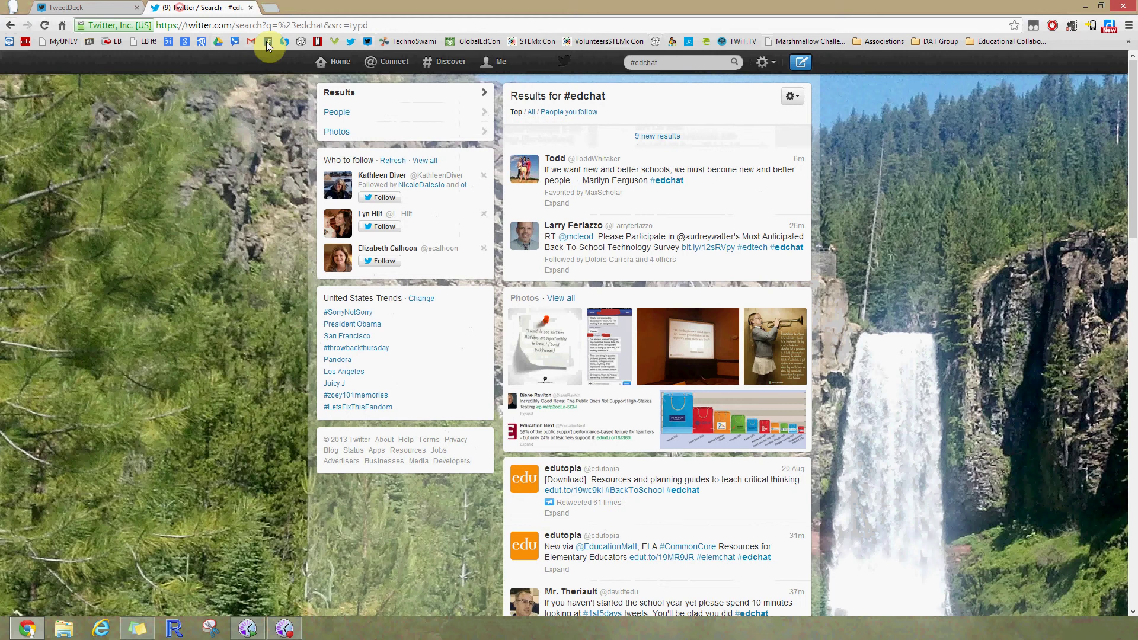
click(720, 202)
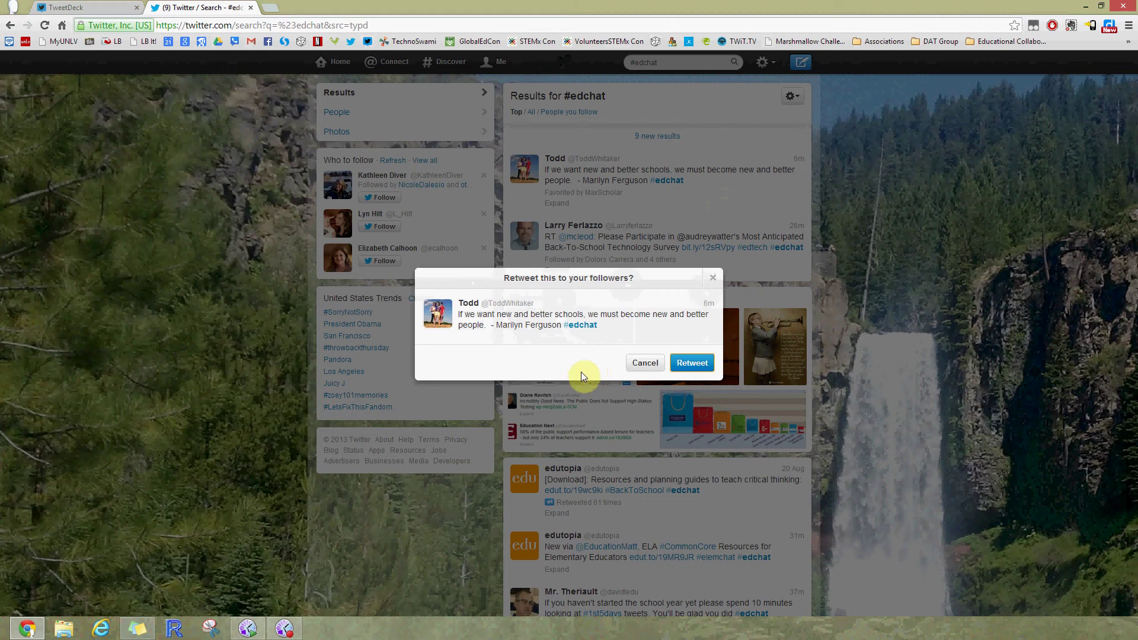
click(712, 277)
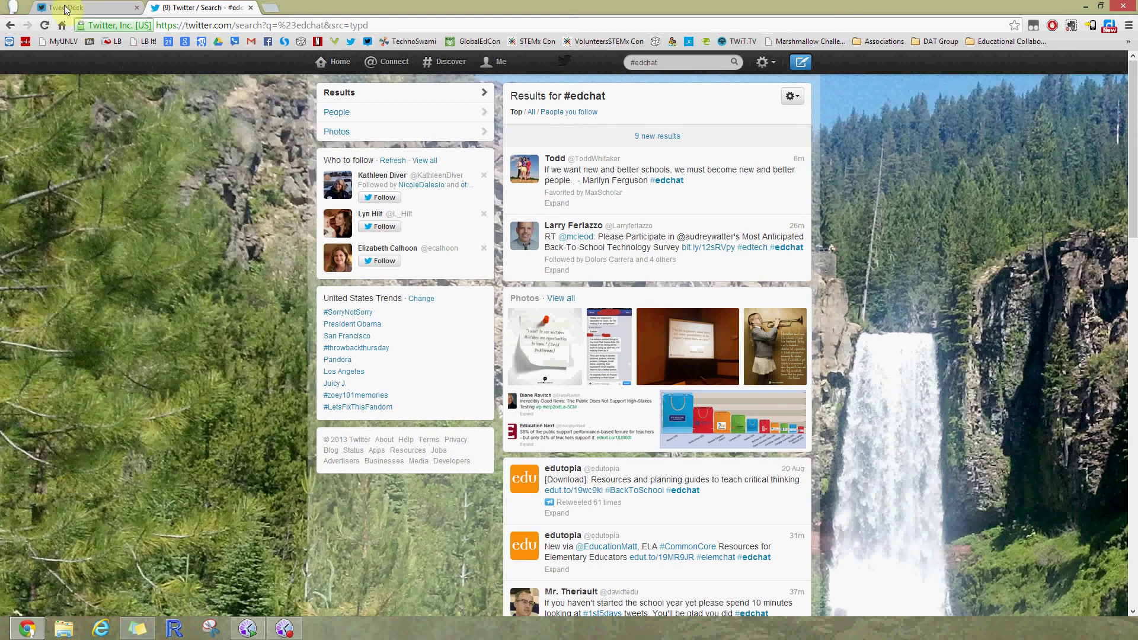
In TweetDeck, view the additional actions and the author's profile for the #edchat tweet about #STEAM and #STEM links, closing each.
click(65, 8)
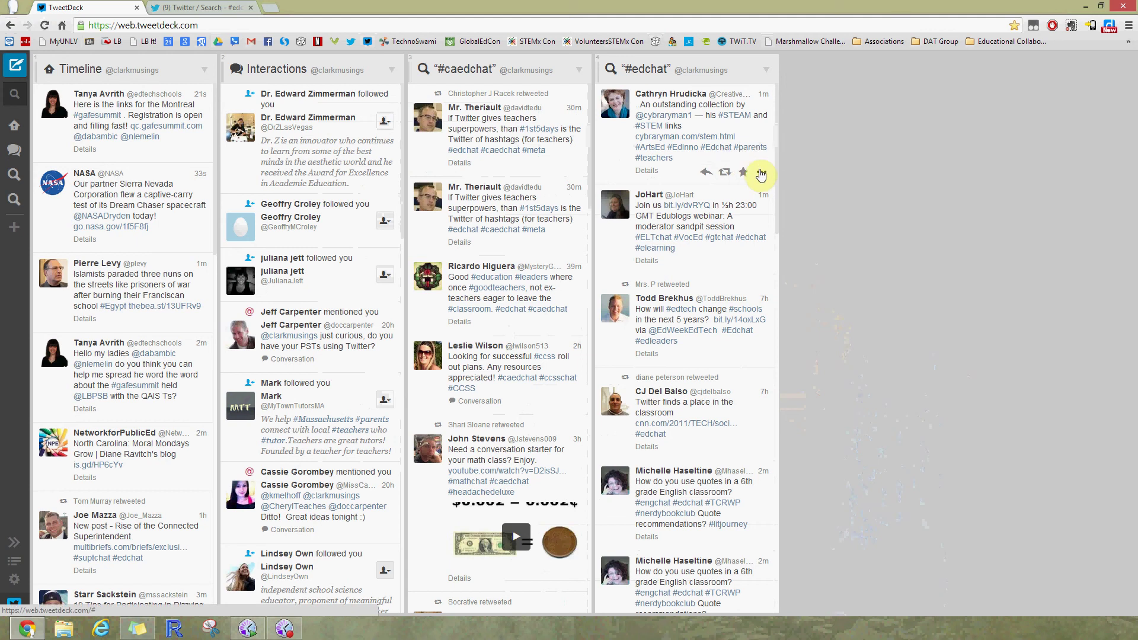
click(761, 173)
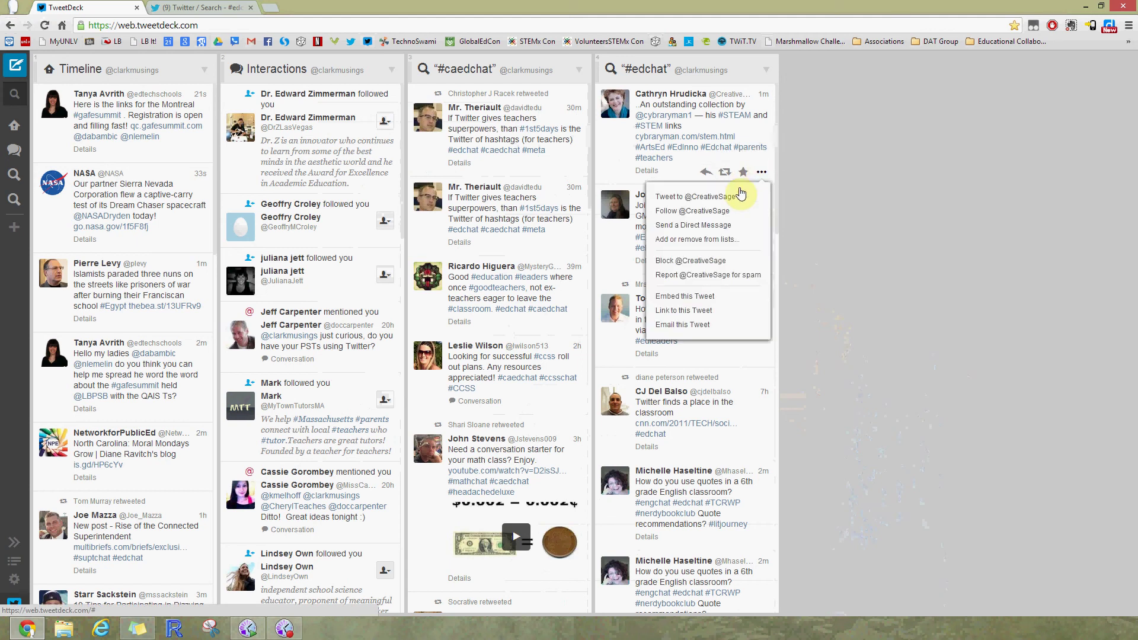
click(914, 214)
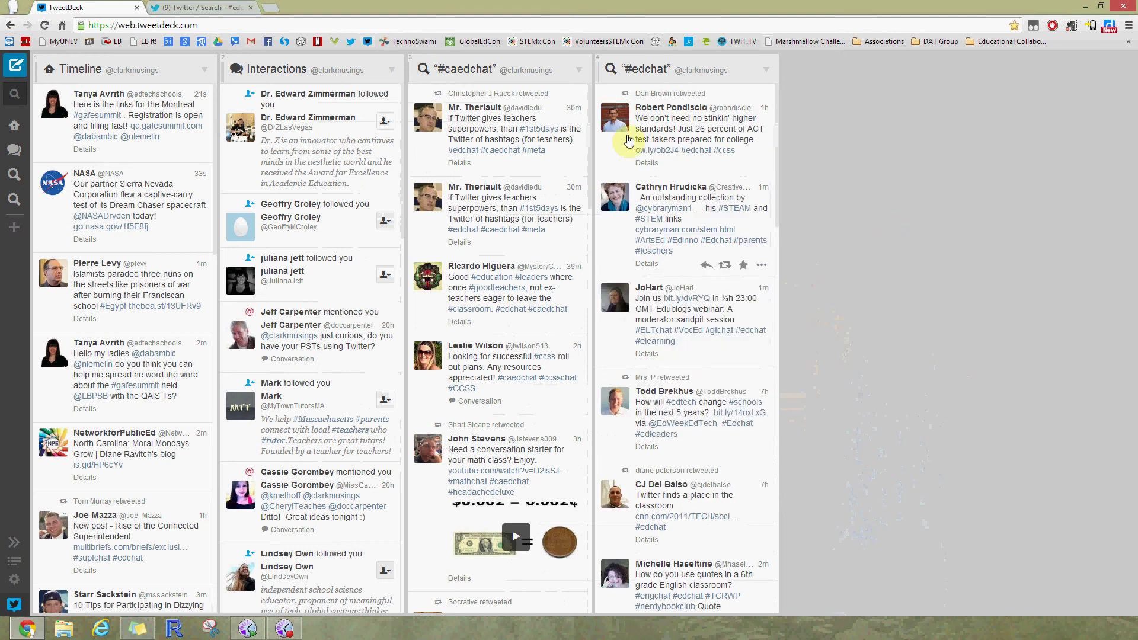
click(613, 200)
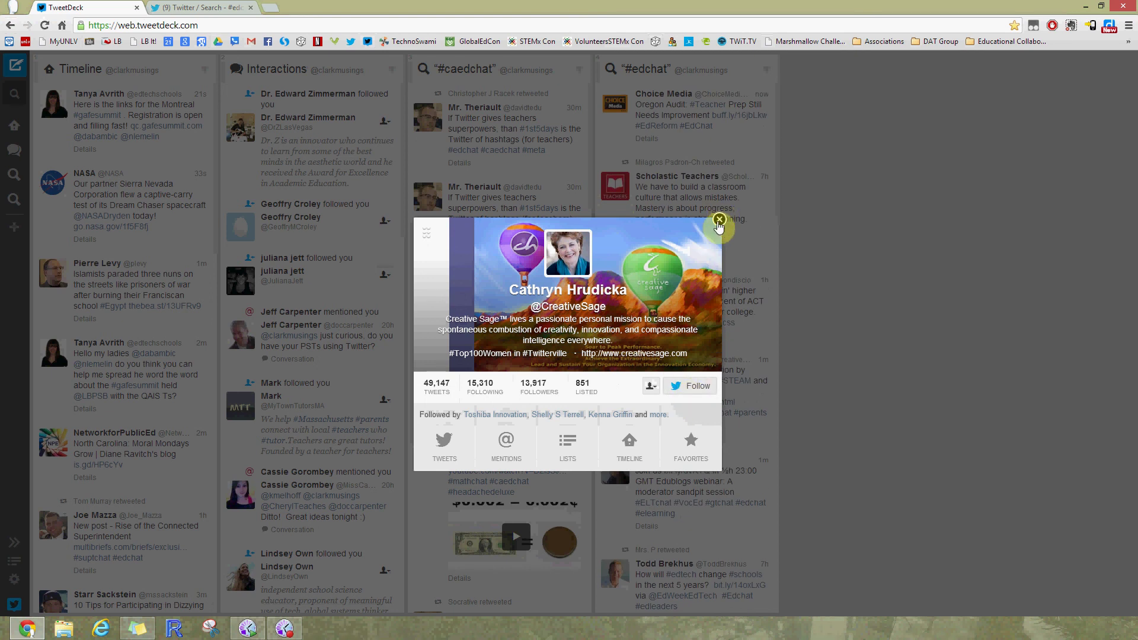
click(720, 221)
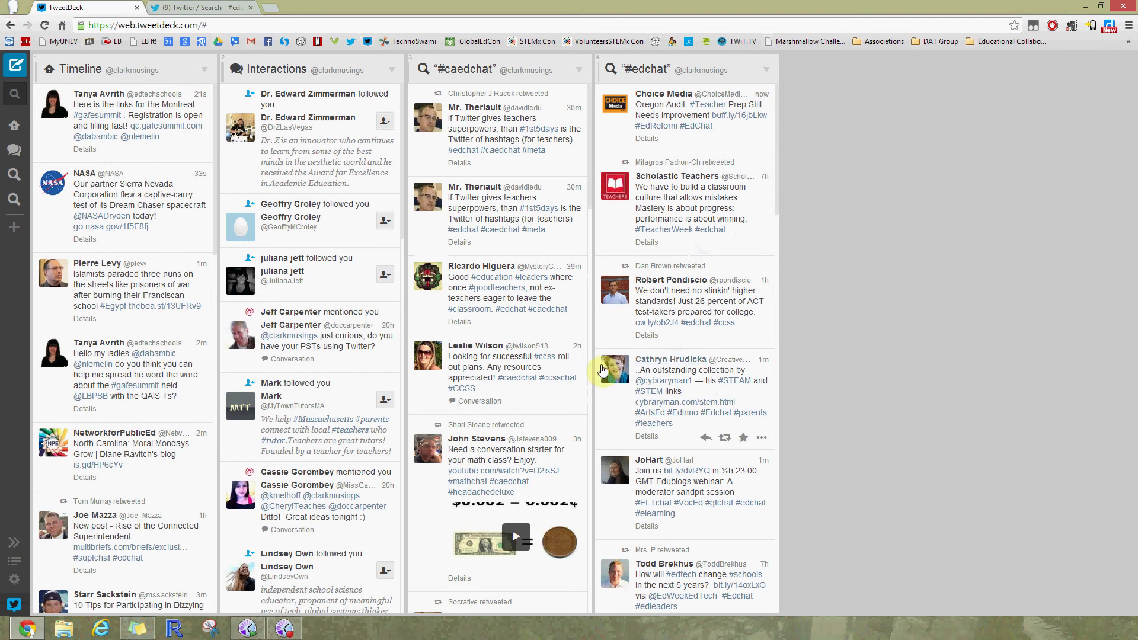
click(760, 440)
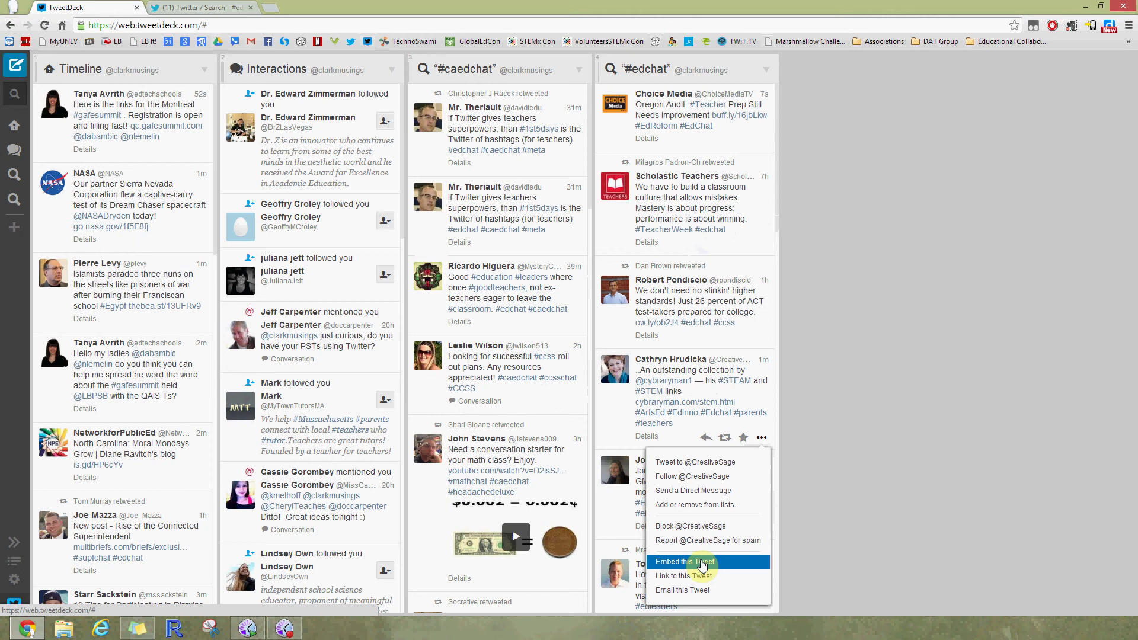
click(919, 493)
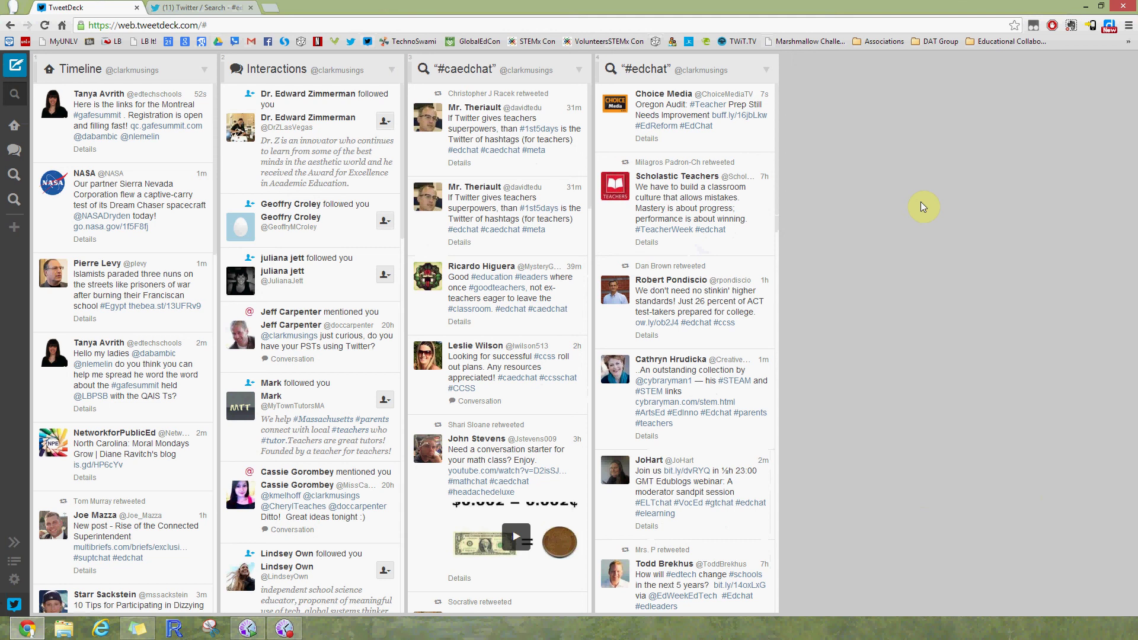
Switch to Twitter and load the newest tweets into the #edchat search results.
click(190, 9)
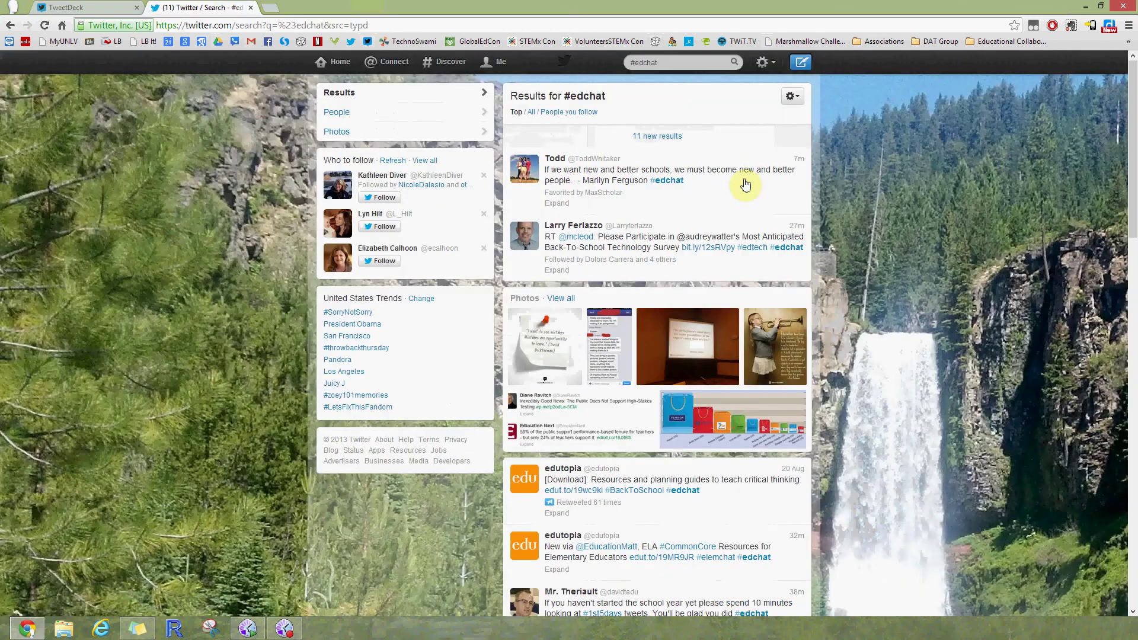
click(653, 137)
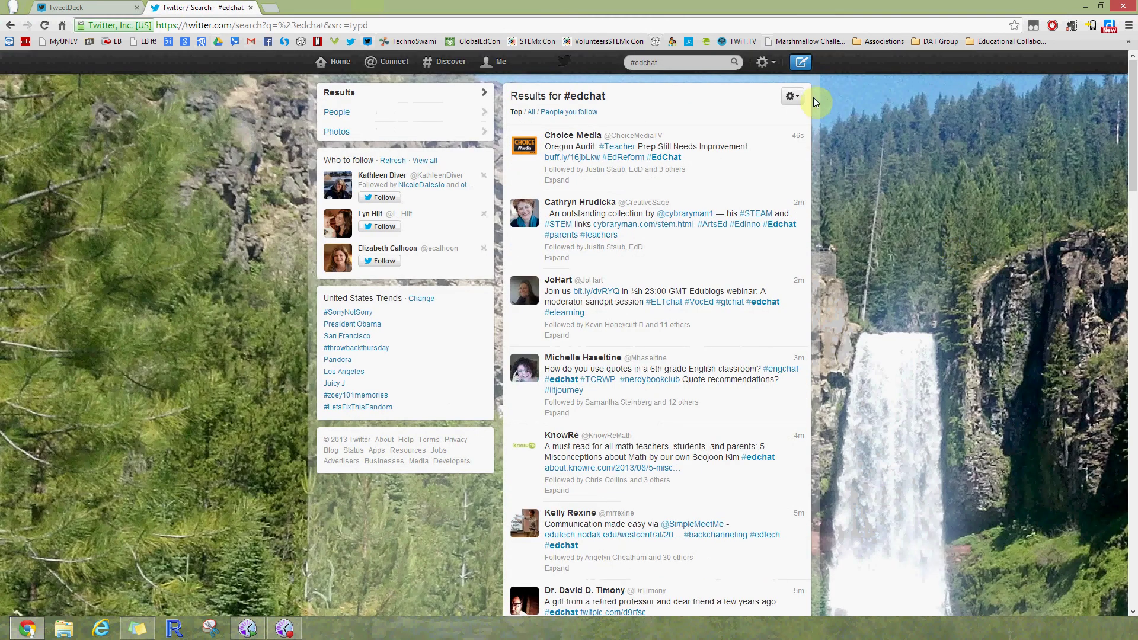